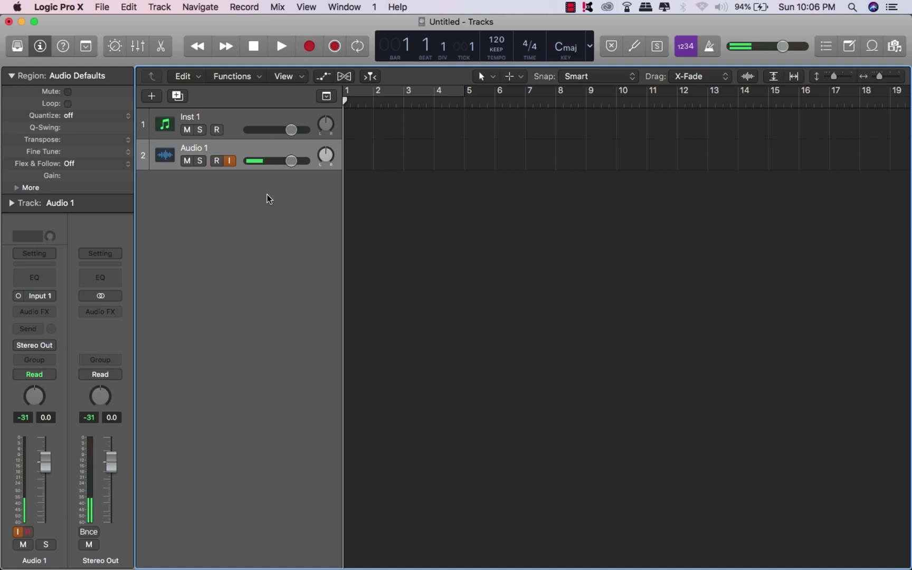
Step: Record about four bars of audio on the Audio 1 track
{"action": "key", "text": "ctrl+r"}
{"action": "key", "text": "r"}
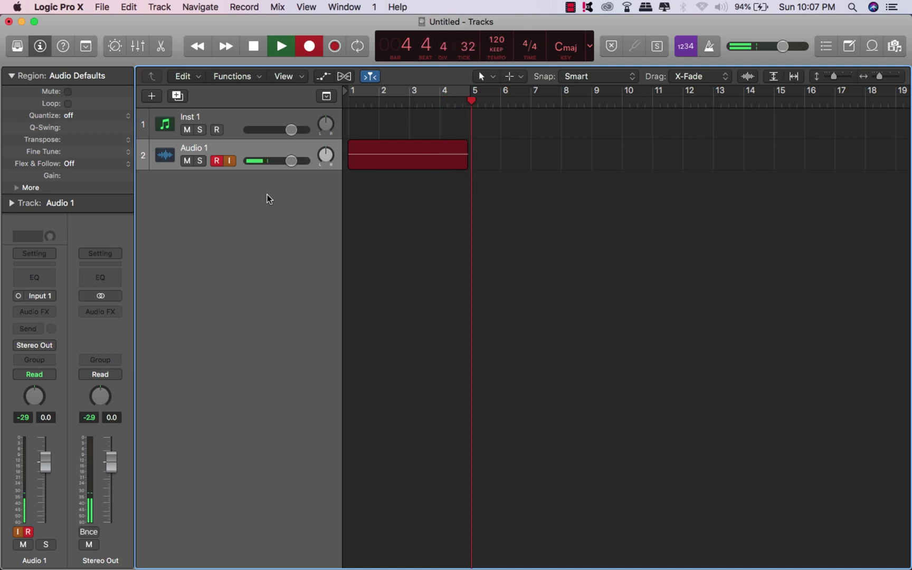
{"action": "key", "text": "space"}
{"action": "left_click", "coordinate": [443, 193], "text": "ctrl+alt"}
{"action": "left_click", "coordinate": [443, 193], "text": "ctrl+alt"}
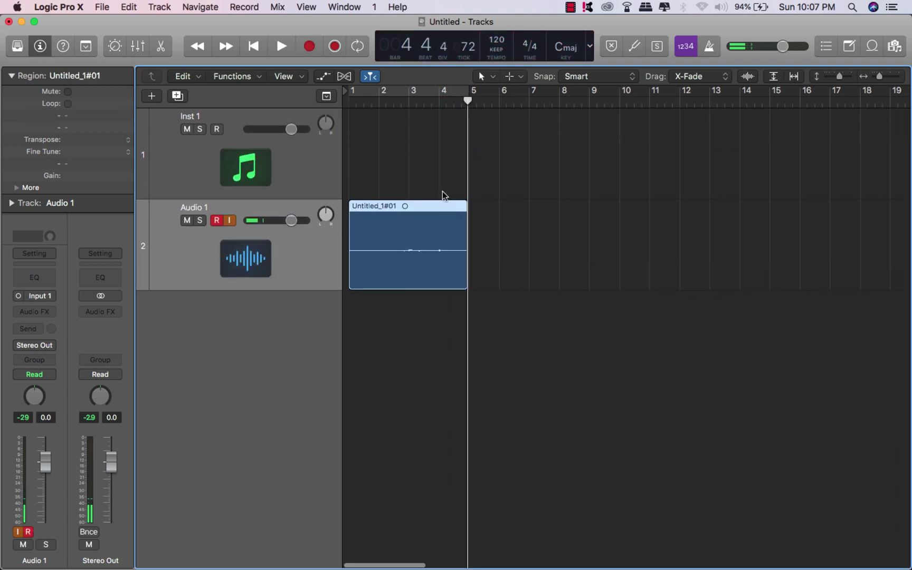
Step: Enable cycling over the recorded region from bar 1 to bar 5 and play it from the start
{"action": "key", "text": "space"}
{"action": "key", "text": "space"}
{"action": "key", "text": "Return"}
{"action": "key", "text": "c"}
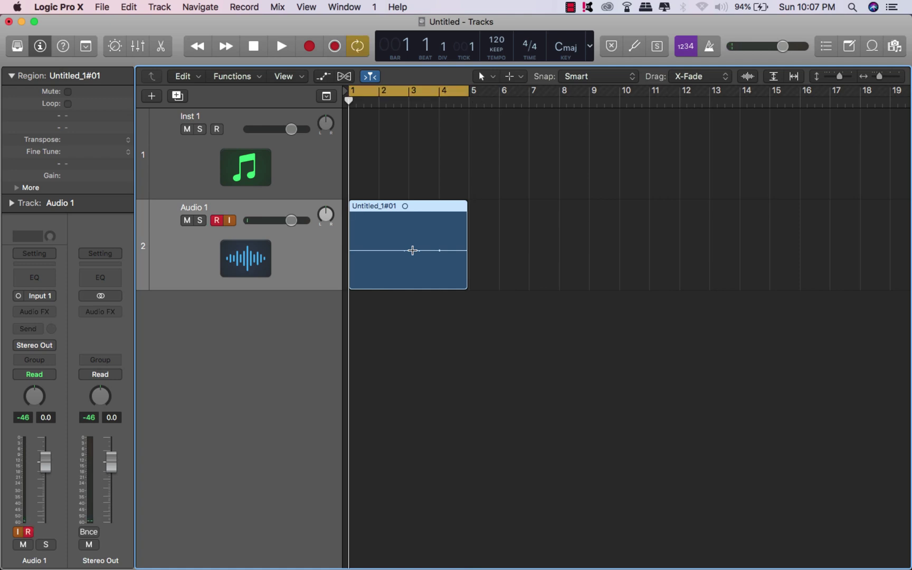
{"action": "key", "text": "space"}
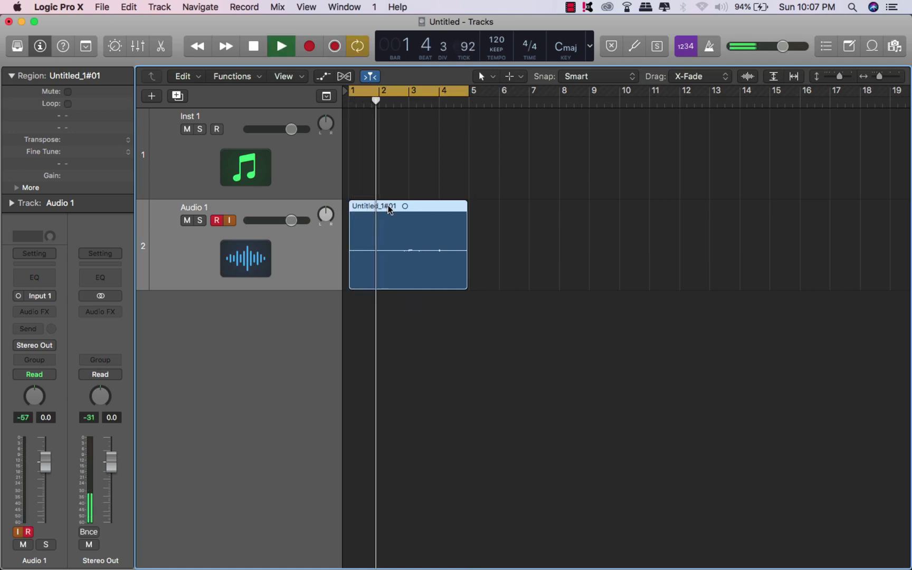
{"action": "key", "text": "space"}
Step: Set the recorded region's gain to +6 dB and play it back briefly
{"action": "double_click", "coordinate": [107, 176]}
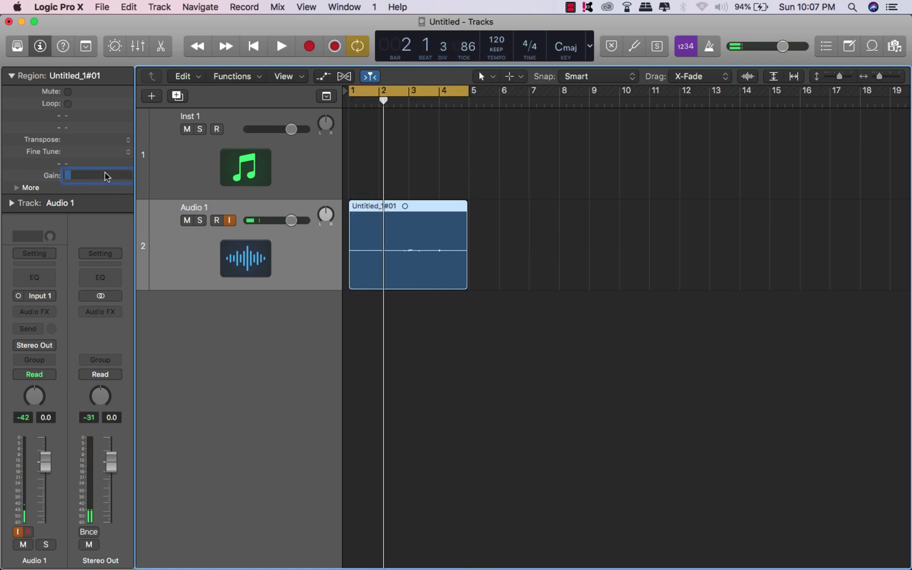
{"action": "type", "text": "6"}
{"action": "key", "text": "Return"}
{"action": "key", "text": "space"}
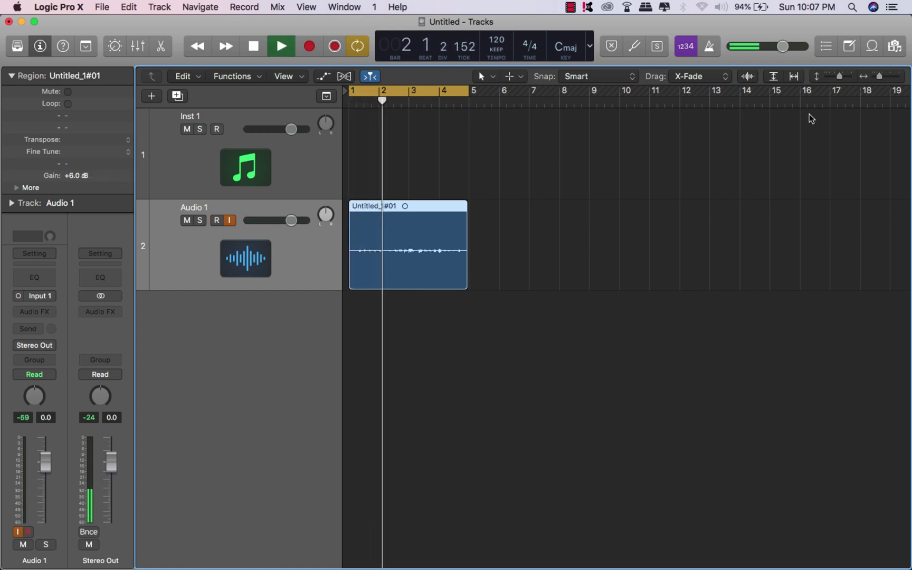
{"action": "key", "text": "space"}
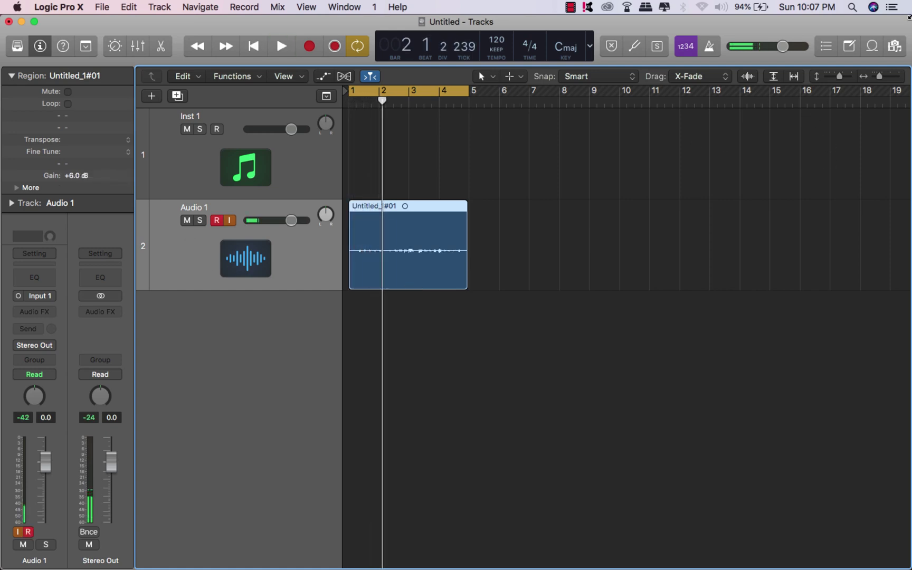
Step: Browse all files through Logic, MANDUL, LIFE Mix and 3. YOU FIT MAKE AM, and open the YOU FIT MAKE AM.logicx track list
{"action": "left_click", "coordinate": [893, 46]}
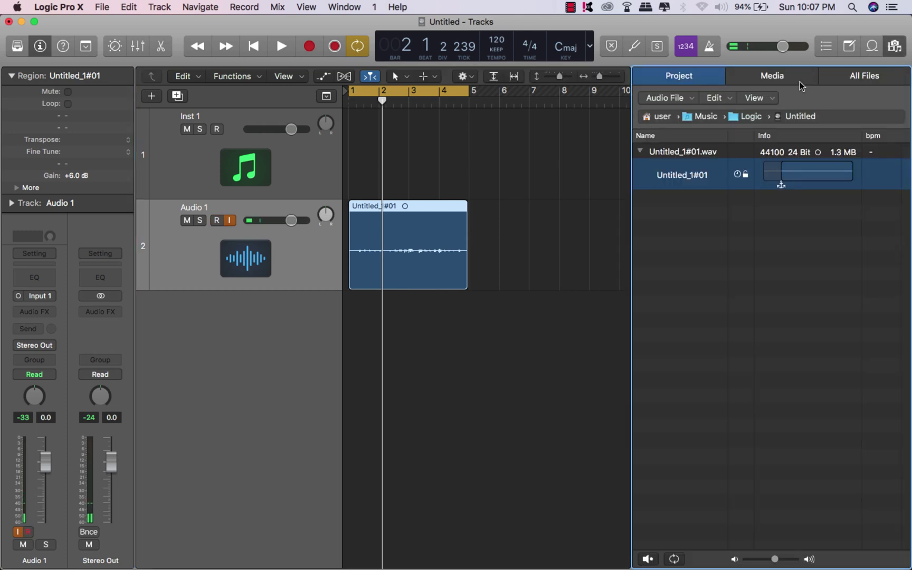
{"action": "left_click", "coordinate": [752, 118]}
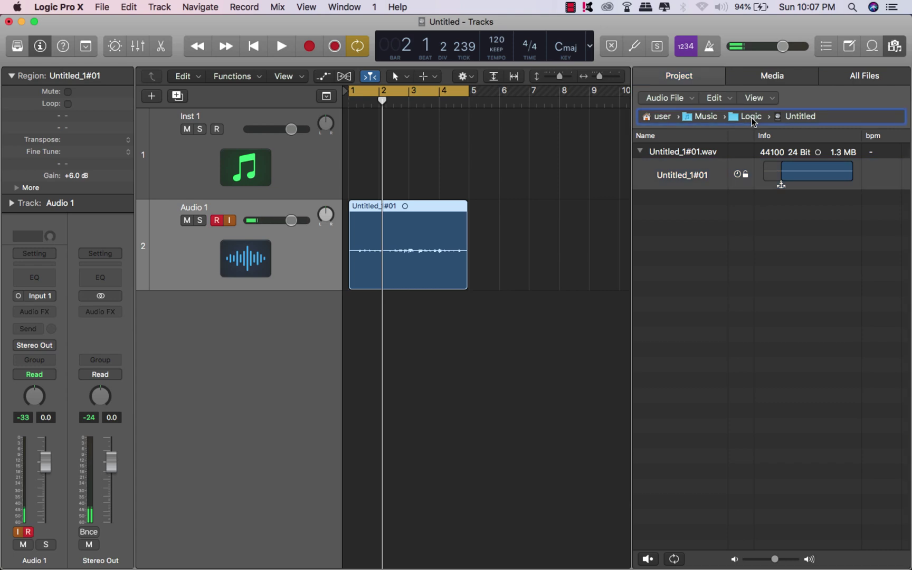
{"action": "left_click", "coordinate": [870, 76]}
{"action": "scroll", "coordinate": [673, 362], "scroll_direction": "down", "scroll_amount": 10}
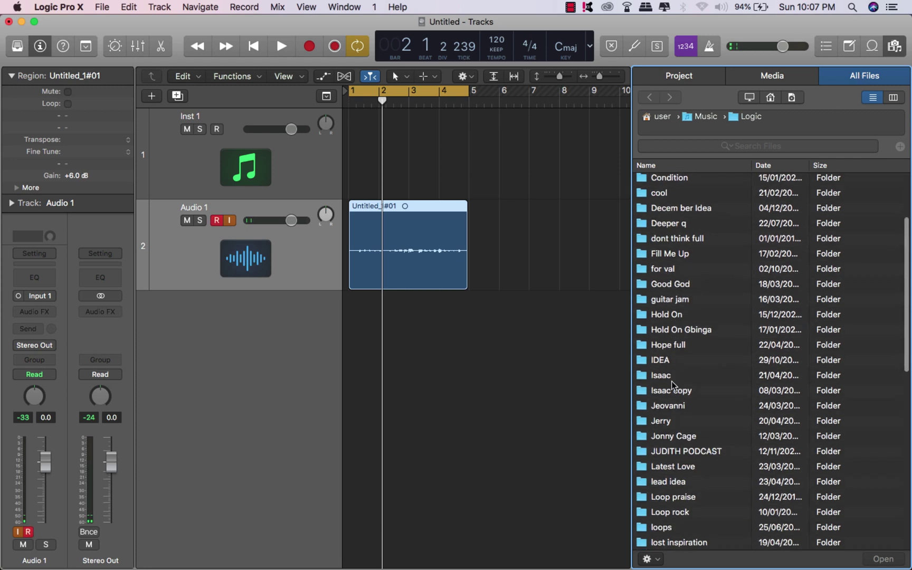
{"action": "left_click", "coordinate": [673, 433]}
{"action": "double_click", "coordinate": [674, 434]}
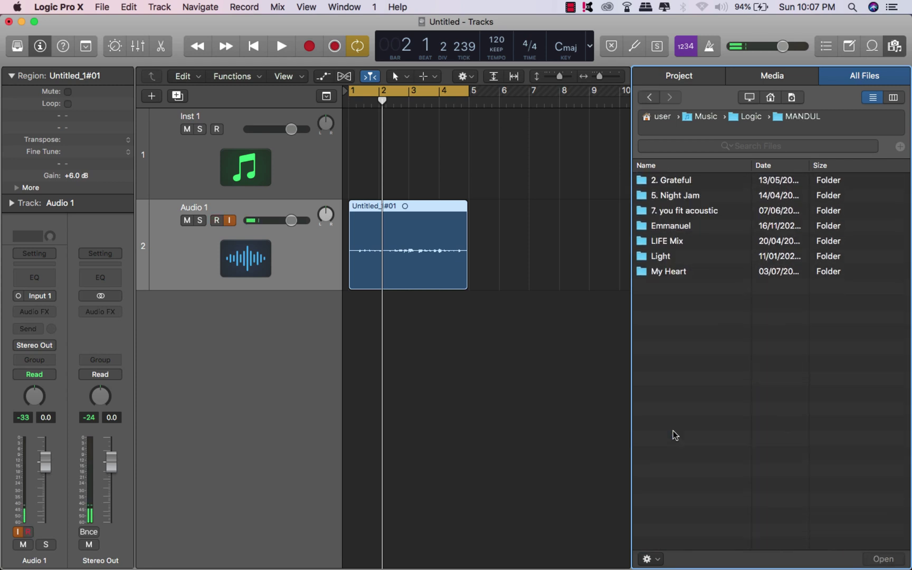
{"action": "double_click", "coordinate": [667, 240]}
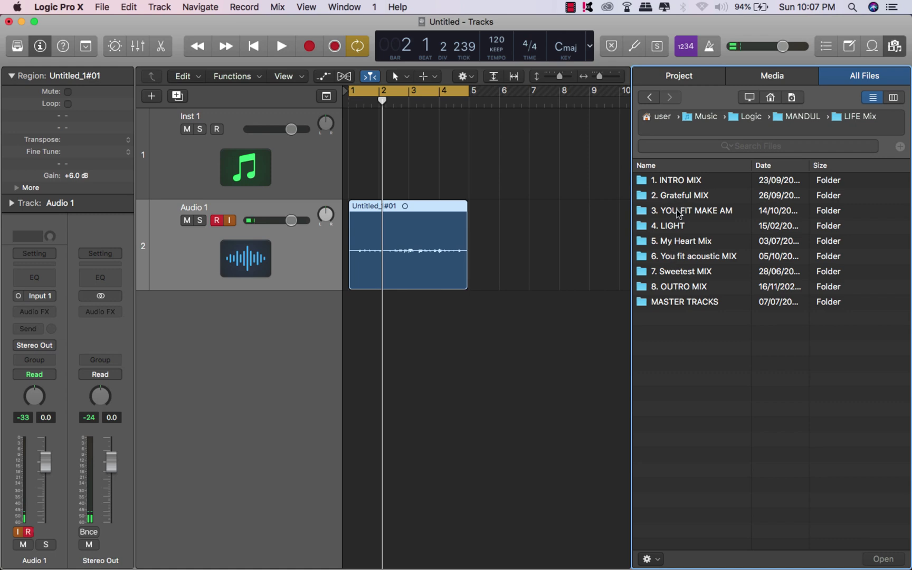
{"action": "double_click", "coordinate": [677, 210]}
{"action": "left_click", "coordinate": [675, 230]}
{"action": "double_click", "coordinate": [675, 230]}
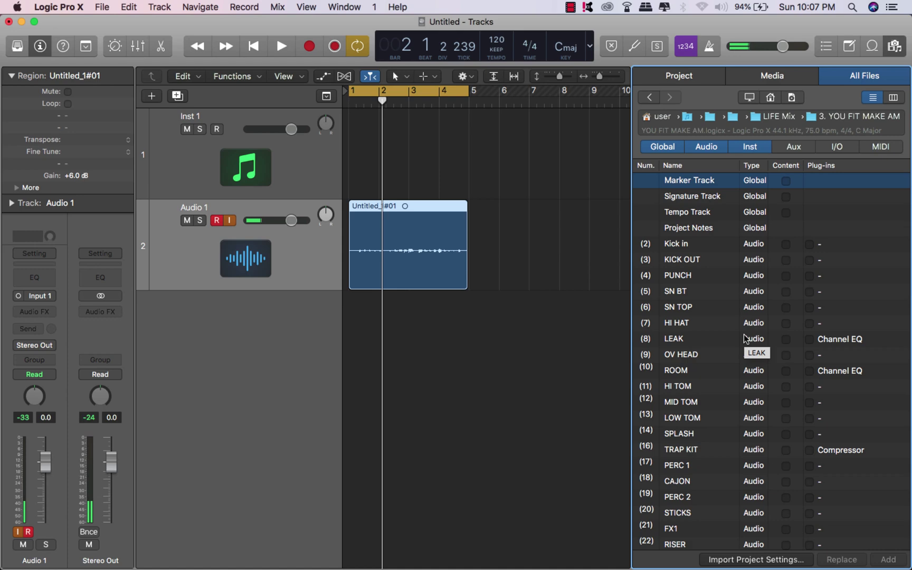
Step: Import the plug-ins, sends, I/O and automation of track 47, 1 LEAD VOX, replacing Audio 1's settings and adding all source auxes
{"action": "scroll", "coordinate": [811, 396], "scroll_direction": "down", "scroll_amount": 10}
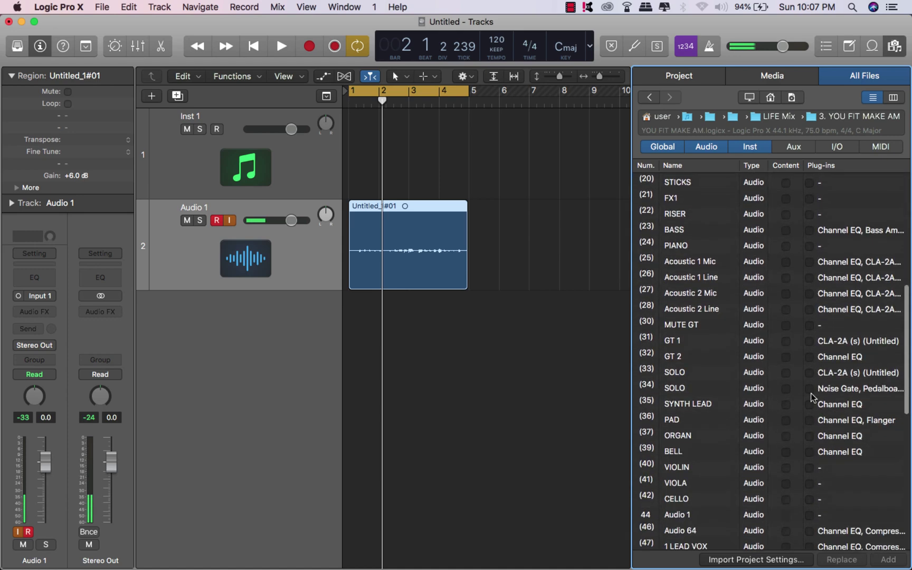
{"action": "scroll", "coordinate": [811, 395], "scroll_direction": "down", "scroll_amount": 5}
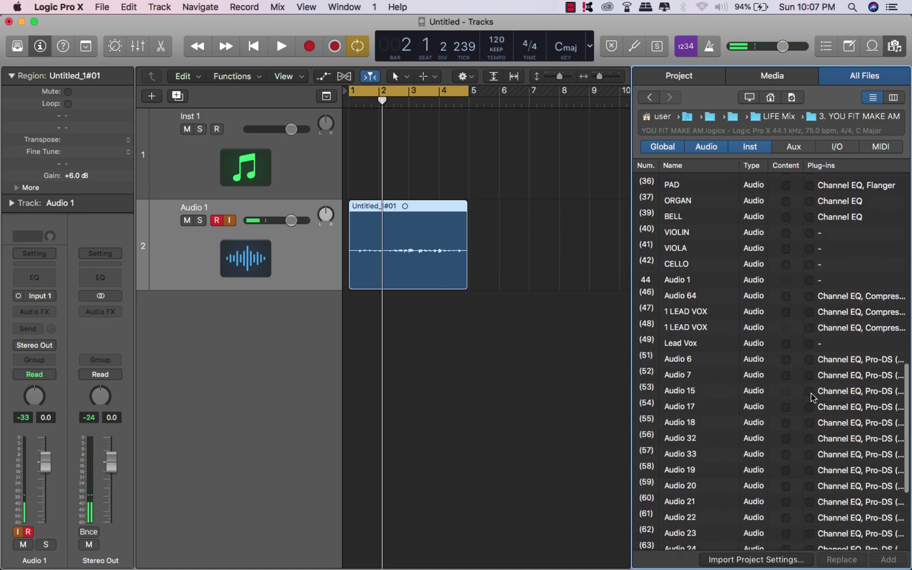
{"action": "left_click", "coordinate": [809, 313]}
{"action": "scroll", "coordinate": [810, 320], "scroll_direction": "up", "scroll_amount": 1}
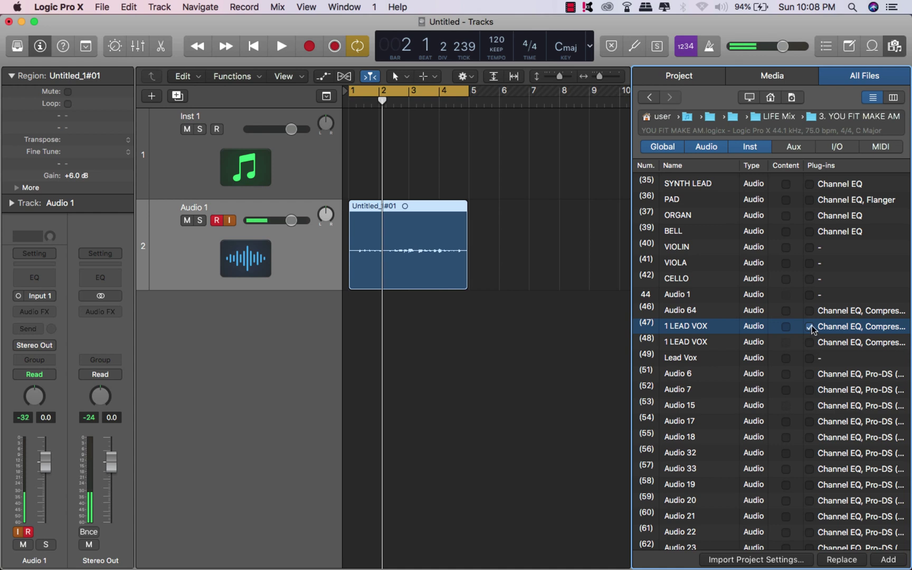
{"action": "scroll", "coordinate": [819, 336], "scroll_direction": "right", "scroll_amount": 1}
{"action": "scroll", "coordinate": [818, 334], "scroll_direction": "right", "scroll_amount": 3}
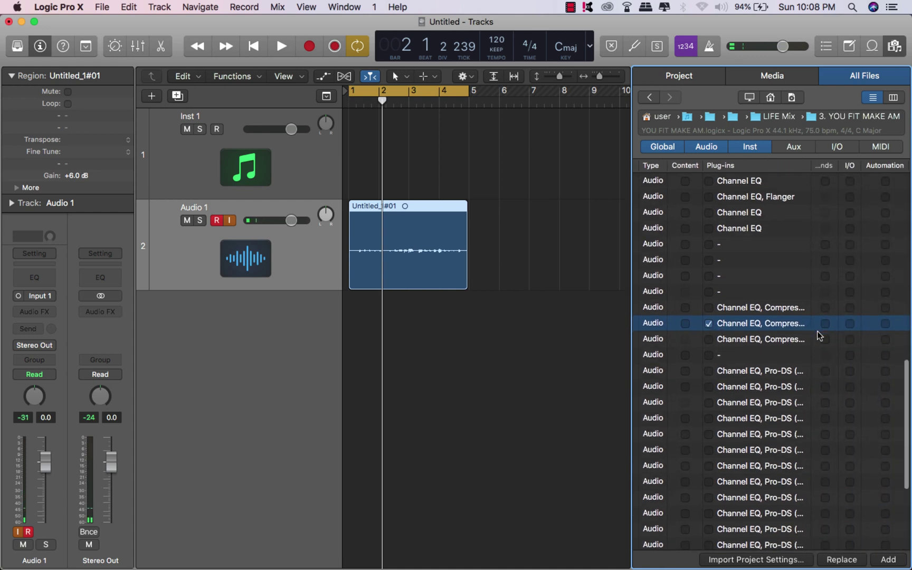
{"action": "left_click", "coordinate": [824, 323]}
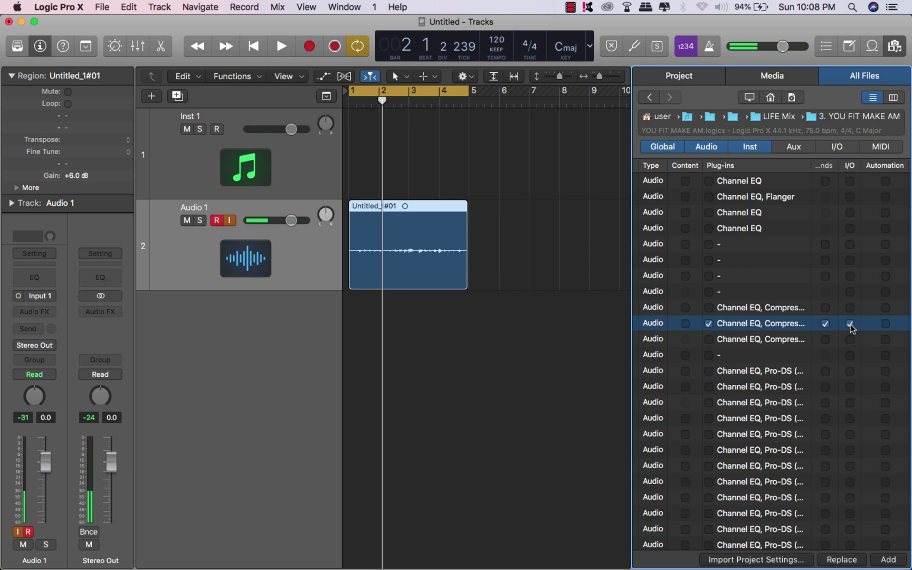
{"action": "scroll", "coordinate": [850, 324], "scroll_direction": "right", "scroll_amount": 3}
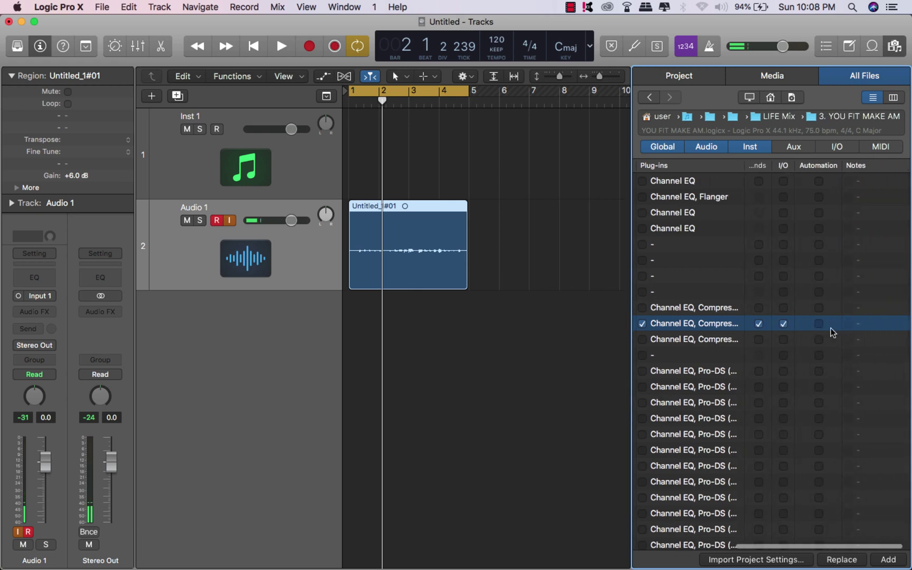
{"action": "left_click", "coordinate": [820, 323]}
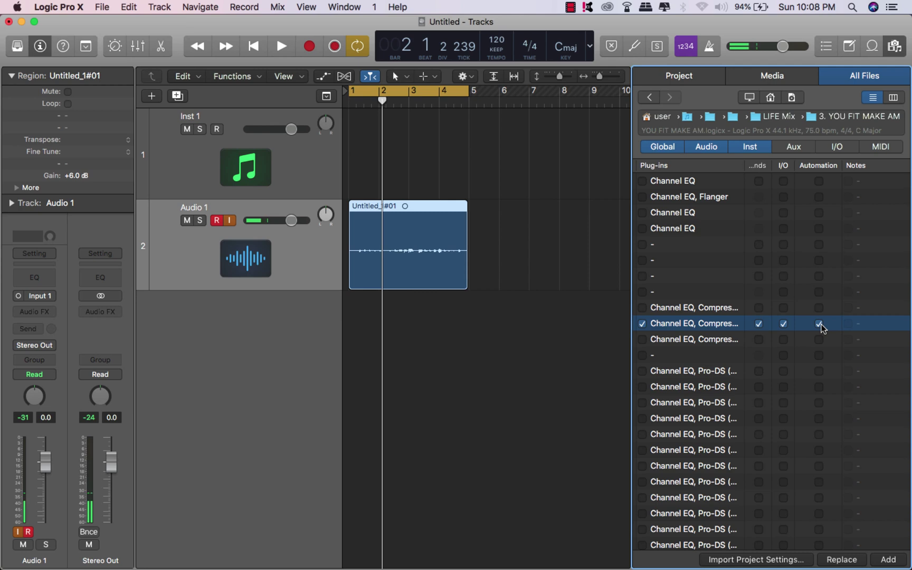
{"action": "left_click", "coordinate": [844, 561]}
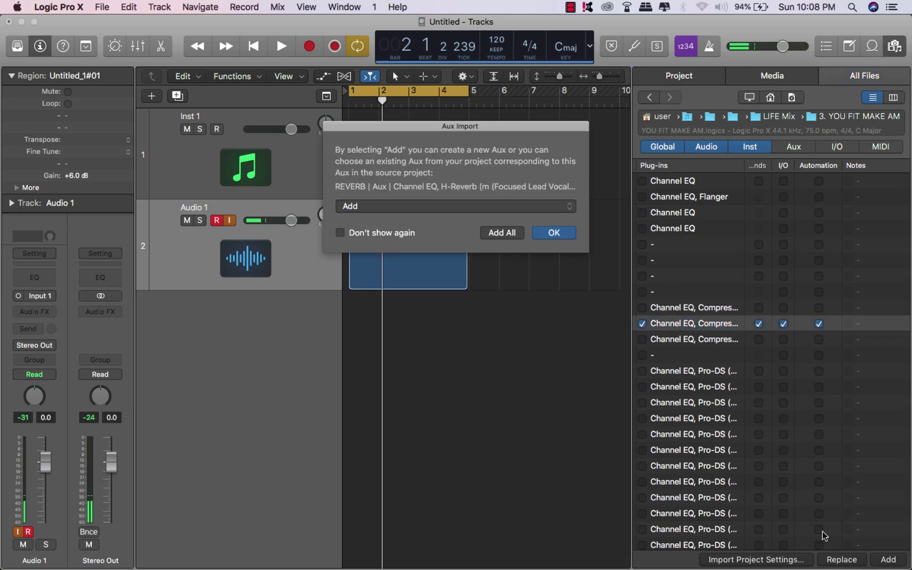
{"action": "left_click", "coordinate": [498, 236]}
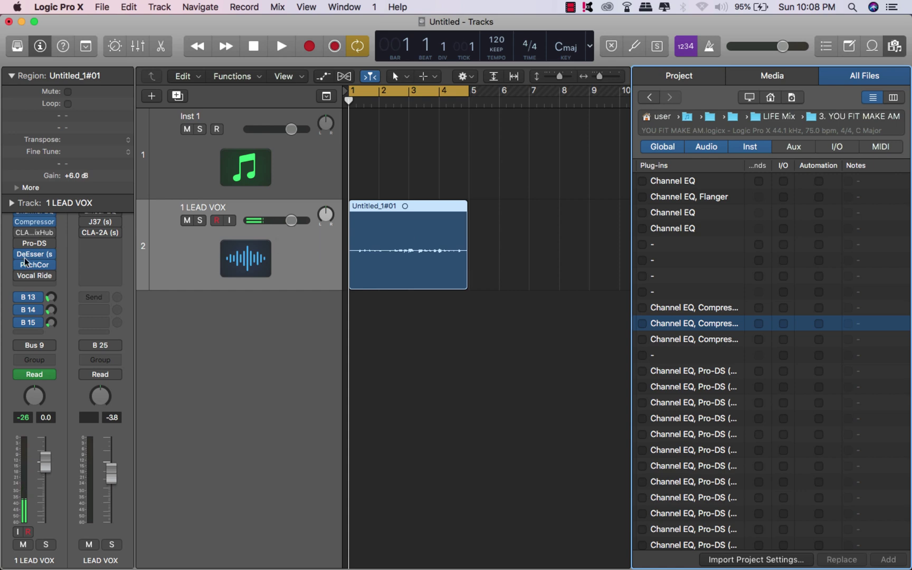
Step: Collapse the region settings and inspect the aux channels behind the lead vocal's sends and its Bus 9 output
{"action": "left_click", "coordinate": [11, 75]}
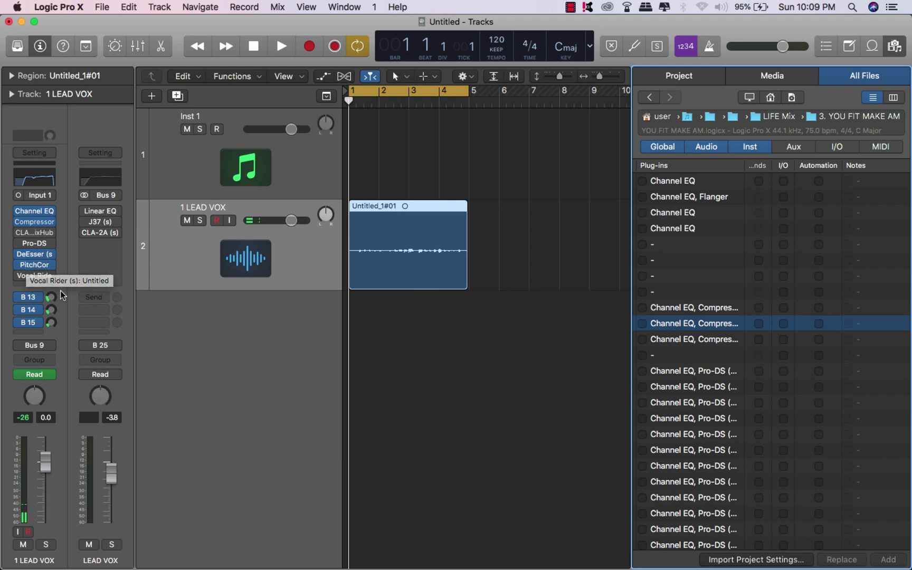
{"action": "left_click", "coordinate": [34, 300]}
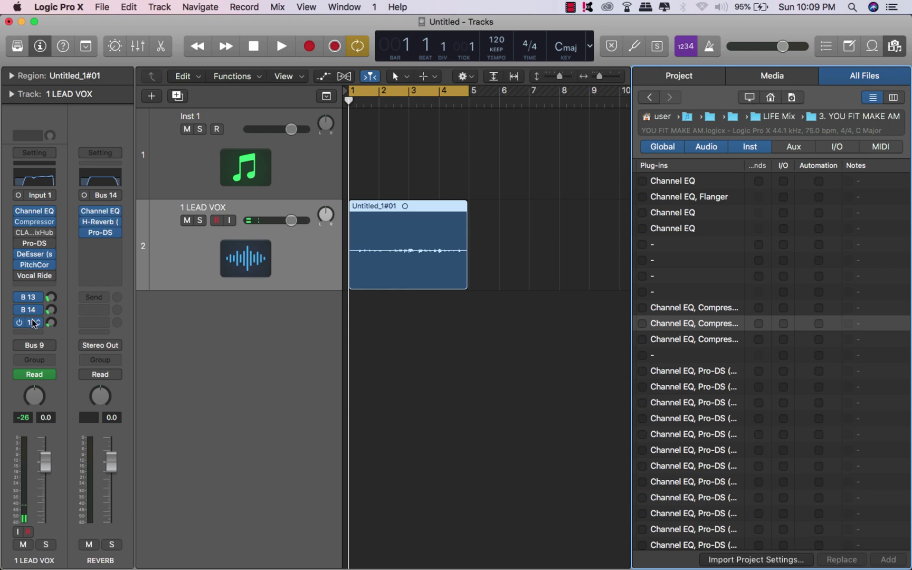
{"action": "left_click", "coordinate": [32, 322]}
{"action": "left_click", "coordinate": [35, 346]}
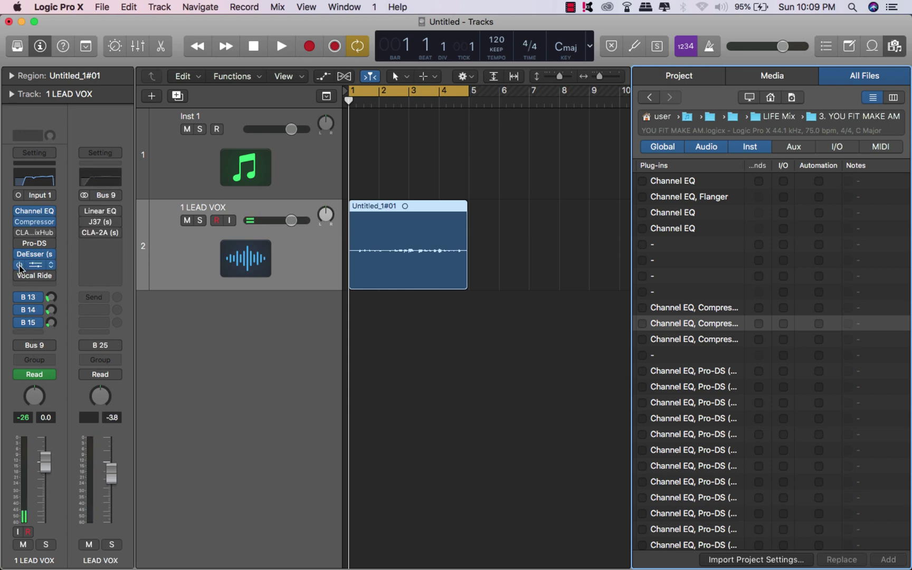
Step: Bypass PitchCor on 1 LEAD VOX and, during playback, enable Linear EQ, J37 and CLA-2A on the LEAD VOX aux
{"action": "mouse_move", "coordinate": [20, 268]}
{"action": "key", "text": "space"}
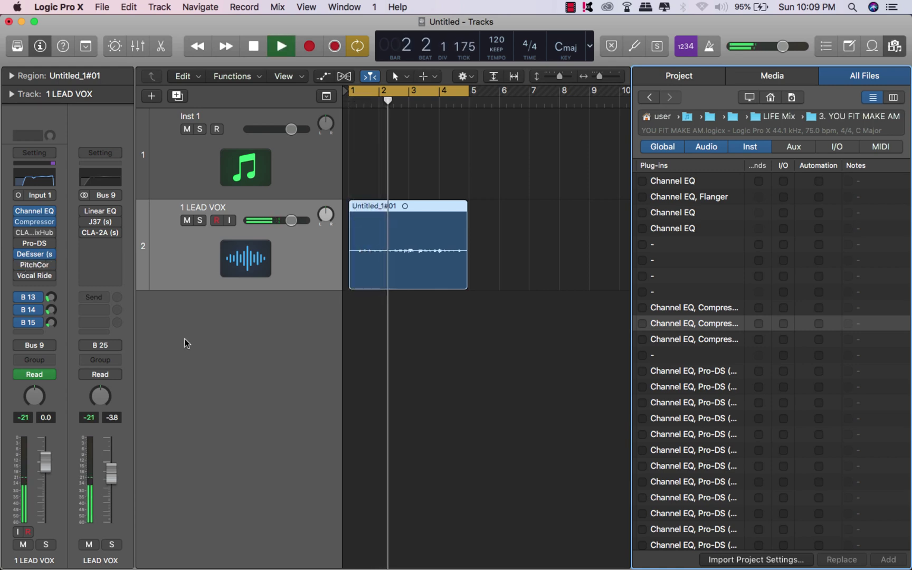
{"action": "left_click", "coordinate": [85, 211]}
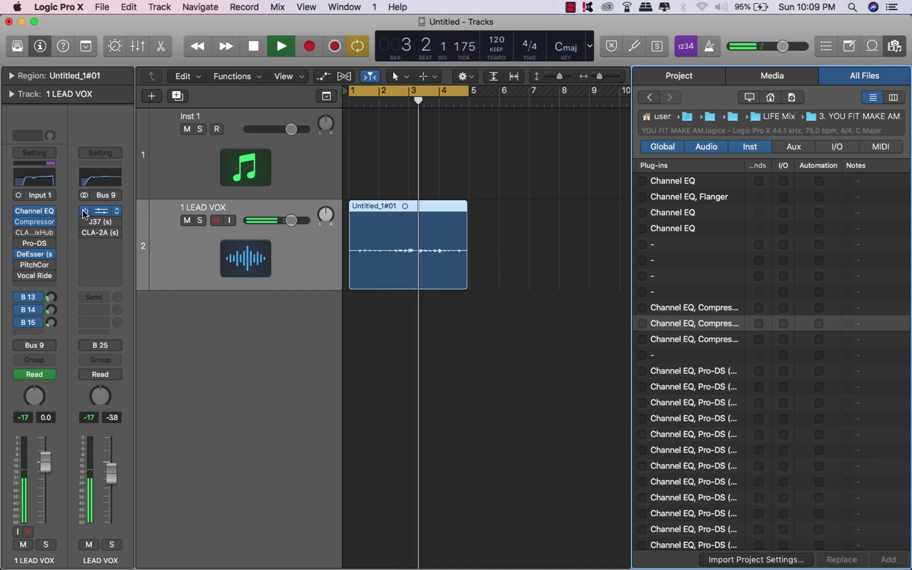
{"action": "left_click", "coordinate": [85, 232]}
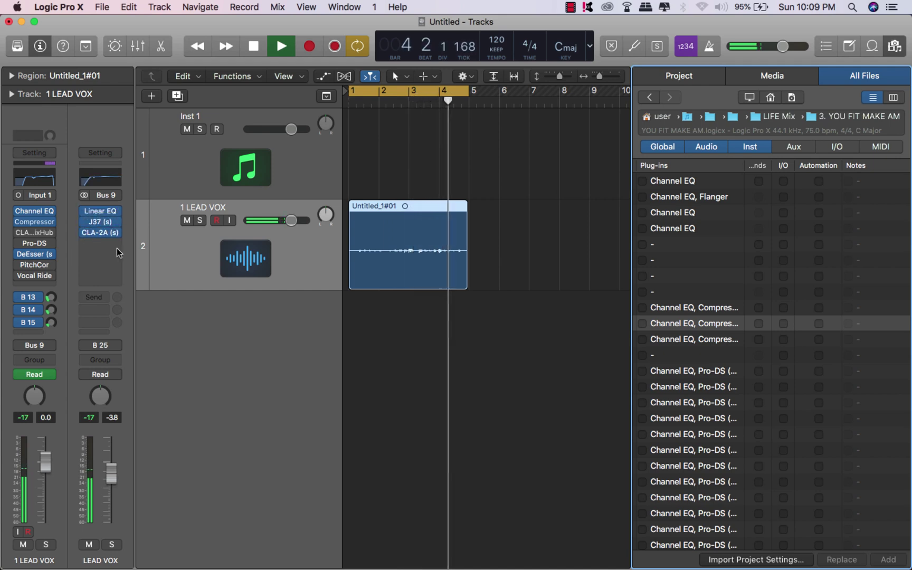
Step: Bring up the SLAP BK aux on Bus 13, display track automation and examine the imported lead vocal volume curve
{"action": "left_click", "coordinate": [52, 296]}
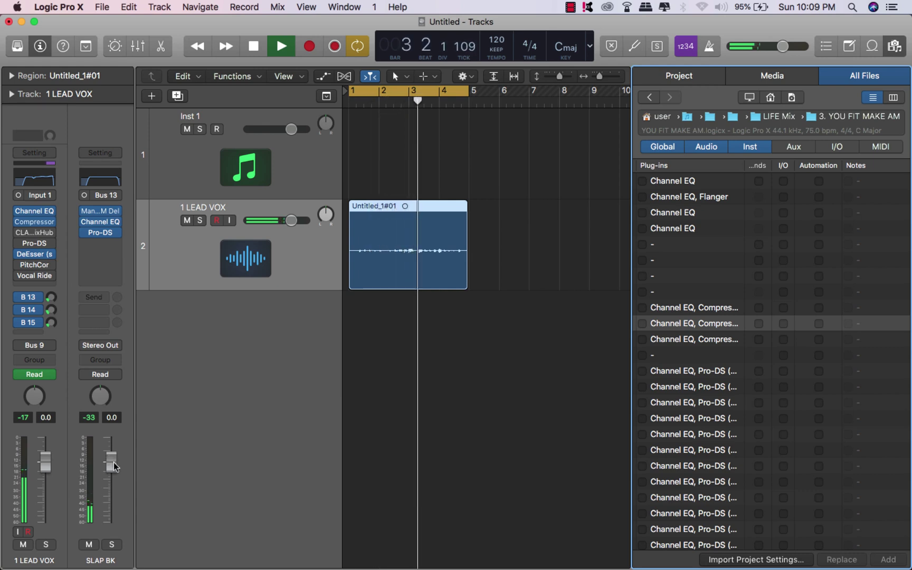
{"action": "key", "text": "a"}
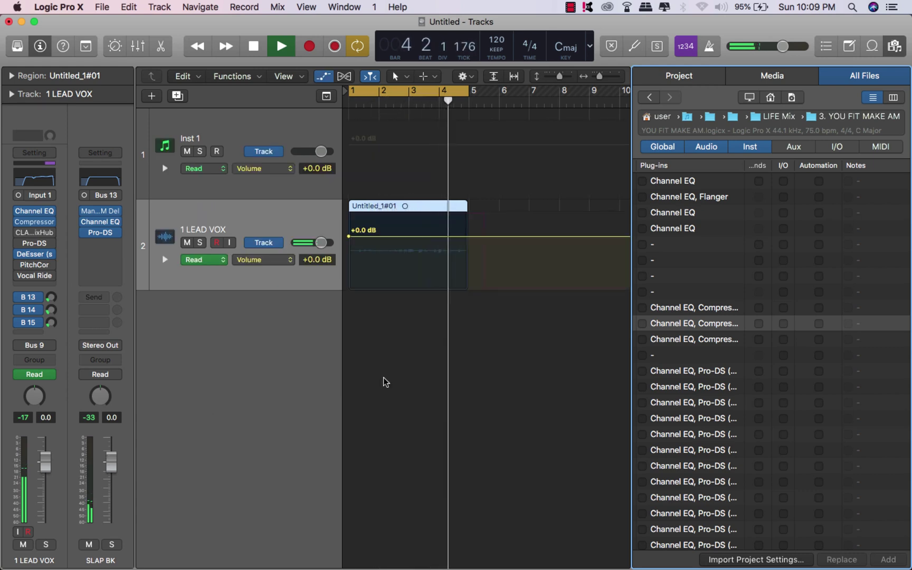
{"action": "scroll", "coordinate": [383, 377], "scroll_direction": "down", "scroll_amount": 5}
{"action": "key", "text": "space"}
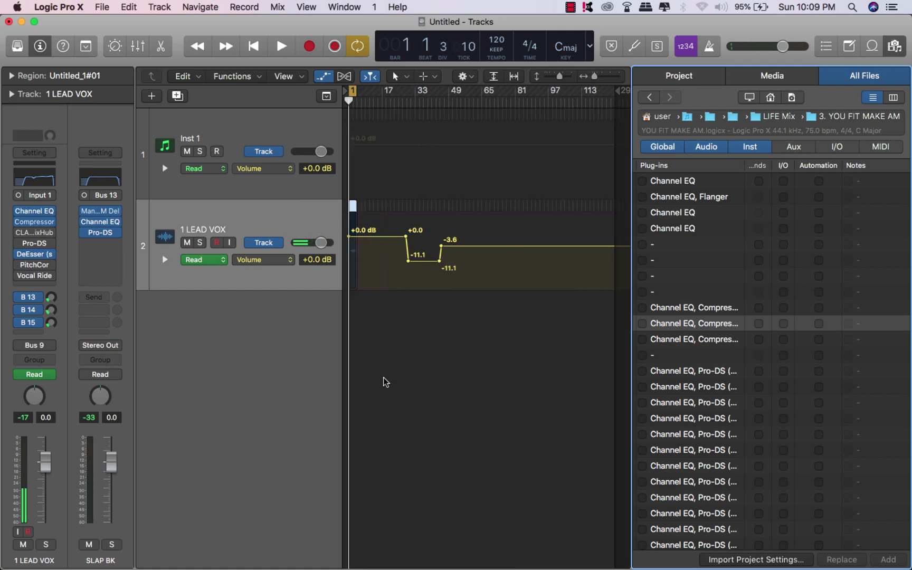
{"action": "left_click", "coordinate": [472, 338]}
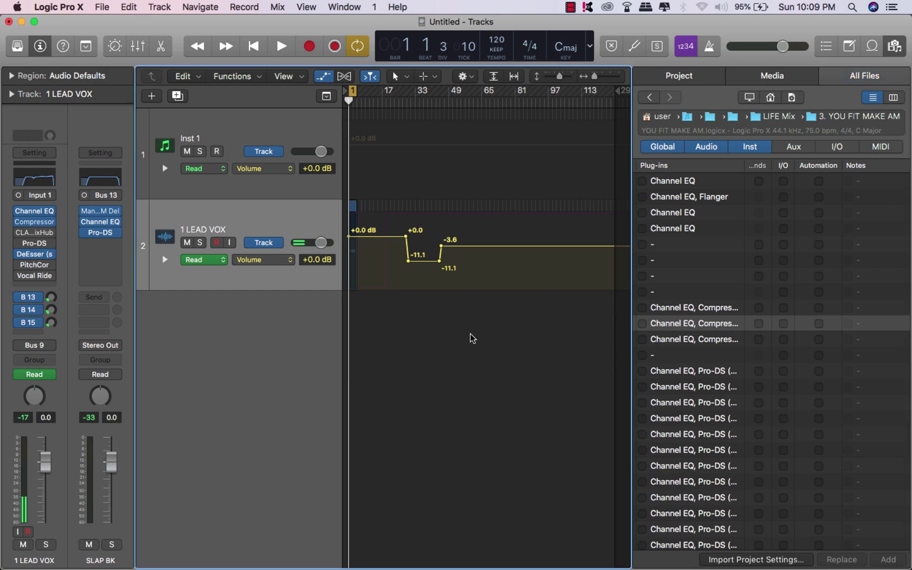
Step: Undo the lead vocal import and earlier changes back to before the Audio 1 track was created, and hide track automation
{"action": "key", "text": "super+z"}
{"action": "key", "text": "super+z"}
{"action": "key", "text": "super+z"}
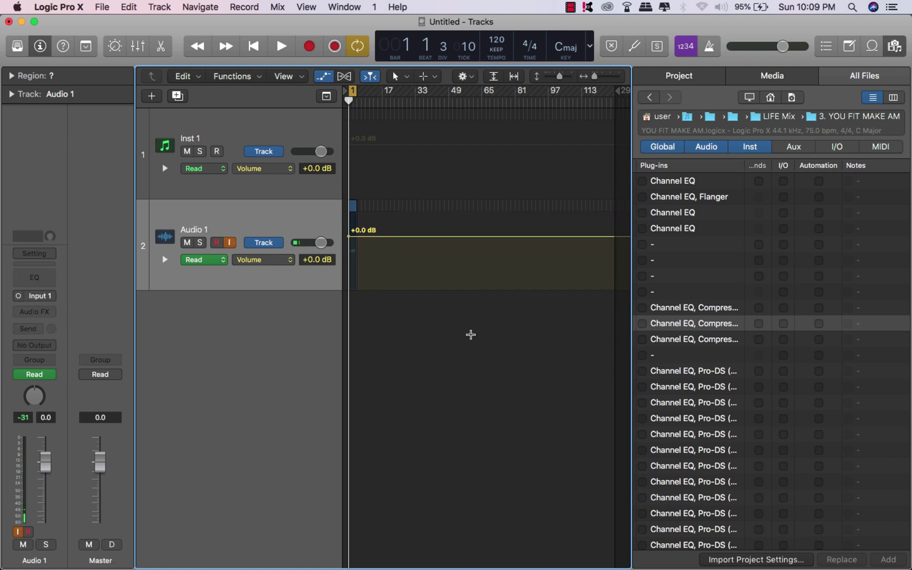
{"action": "key", "text": "super+z"}
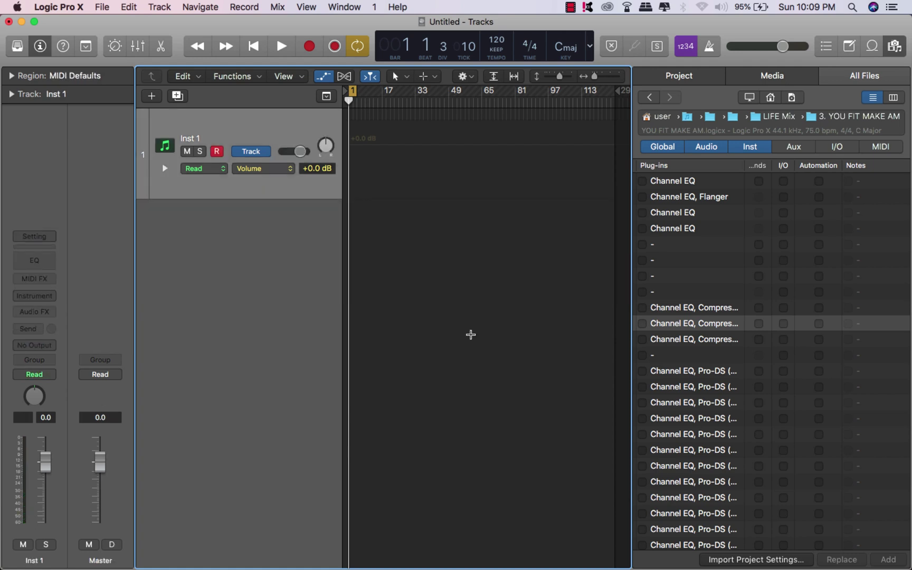
{"action": "key", "text": "a"}
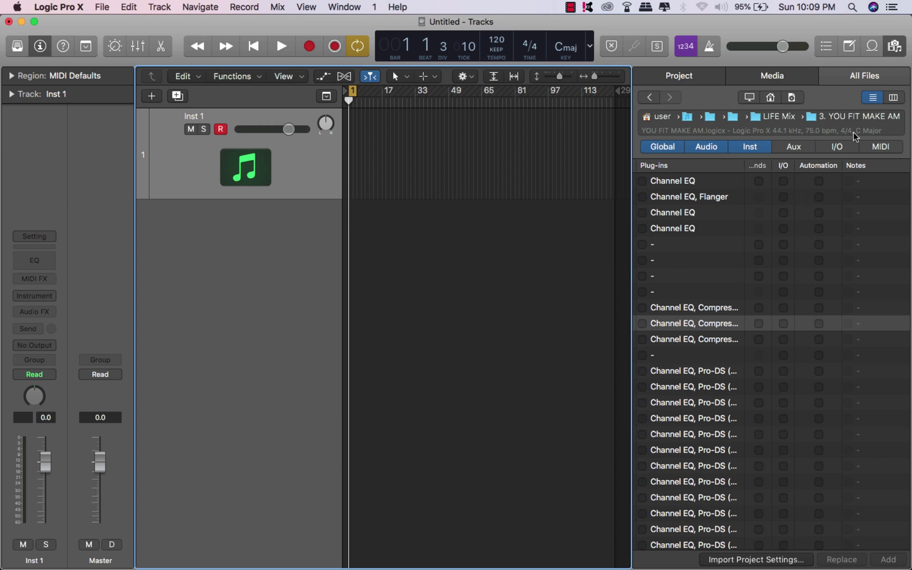
Step: Browse to the My Heart Mix project in the 5. My Heart Mix folder and filter its import list to global tracks only
{"action": "left_click", "coordinate": [786, 121]}
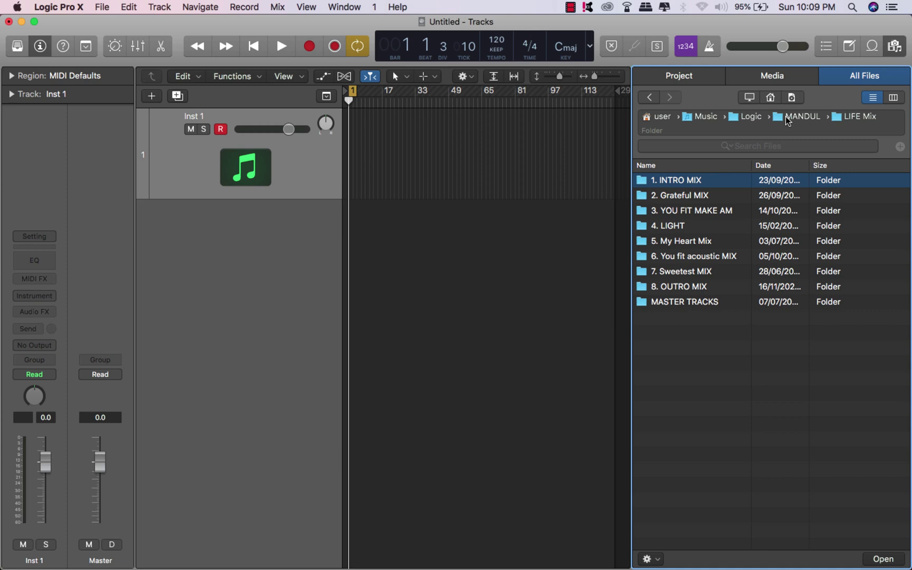
{"action": "double_click", "coordinate": [687, 242]}
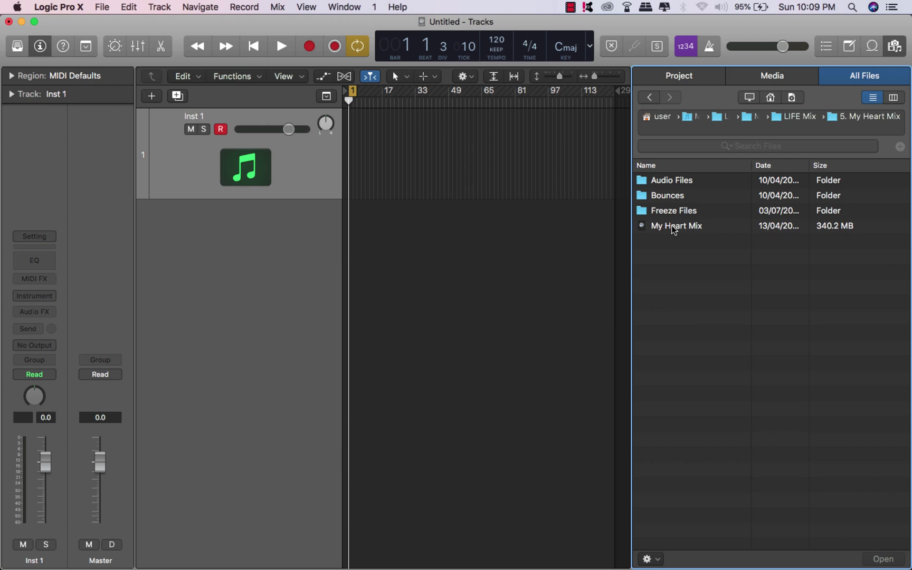
{"action": "double_click", "coordinate": [671, 225]}
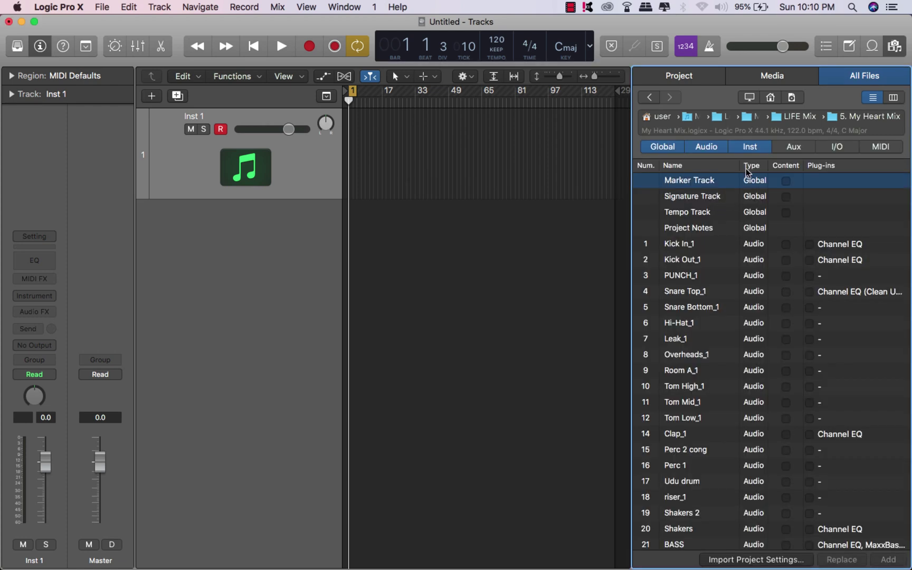
{"action": "left_click", "coordinate": [702, 148]}
{"action": "left_click", "coordinate": [748, 148]}
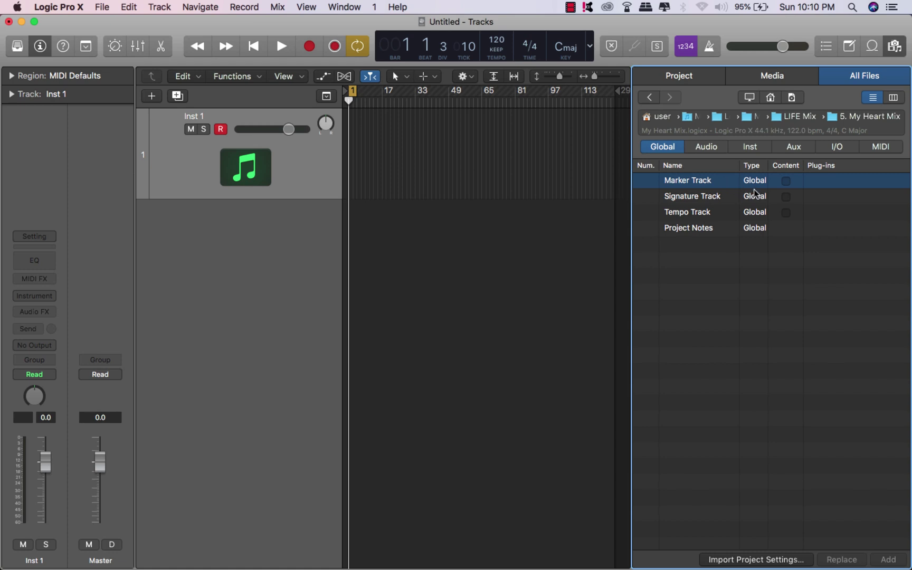
Step: Import the content of the Marker, Signature and Tempo tracks, replacing the current project's global tracks
{"action": "left_click", "coordinate": [786, 181]}
{"action": "left_click", "coordinate": [786, 197]}
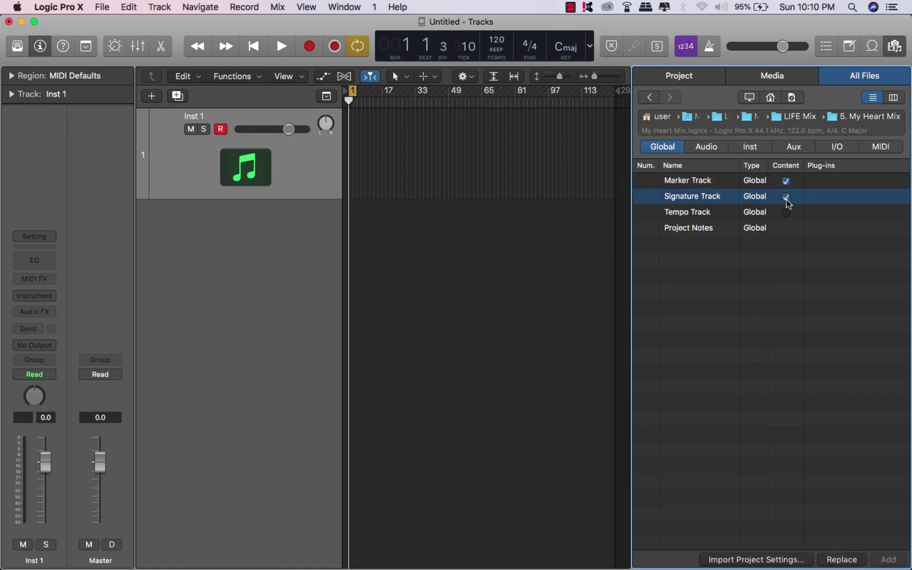
{"action": "left_click", "coordinate": [786, 213]}
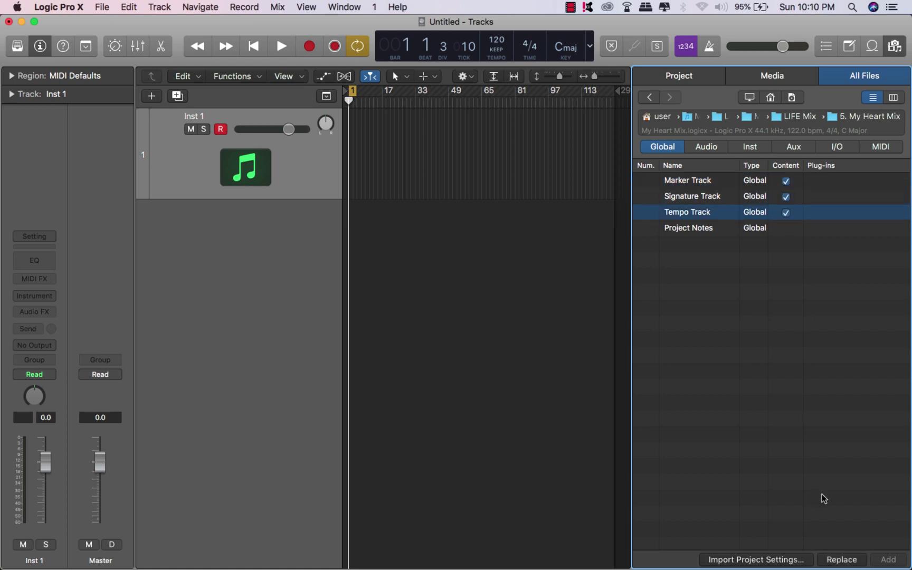
{"action": "left_click", "coordinate": [843, 560]}
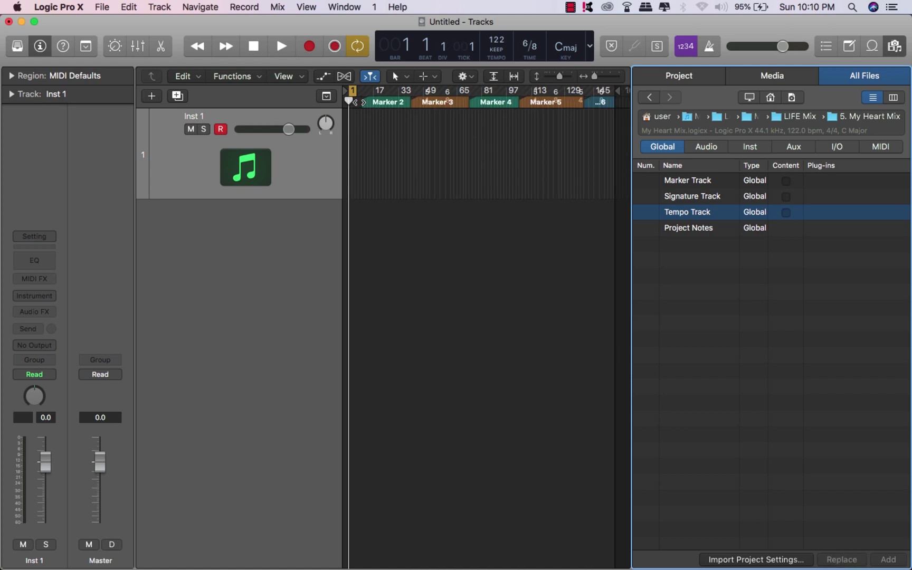
Step: Turn off cycle mode and inspect the imported markers and the time signature changes at bars 53 and 61
{"action": "left_click", "coordinate": [352, 93]}
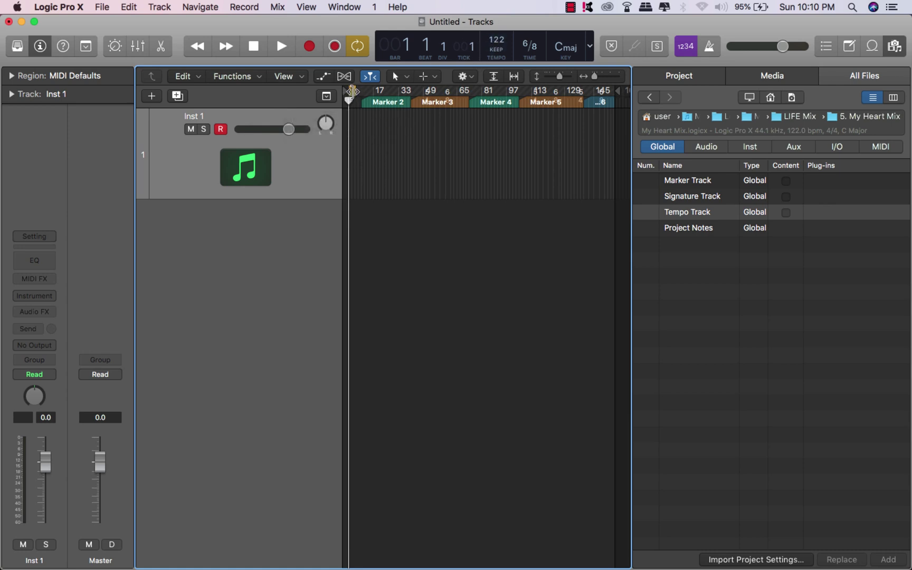
{"action": "key", "text": "c"}
{"action": "key", "text": "super+Right"}
{"action": "key", "text": "super+Right"}
{"action": "key", "text": "super+Right"}
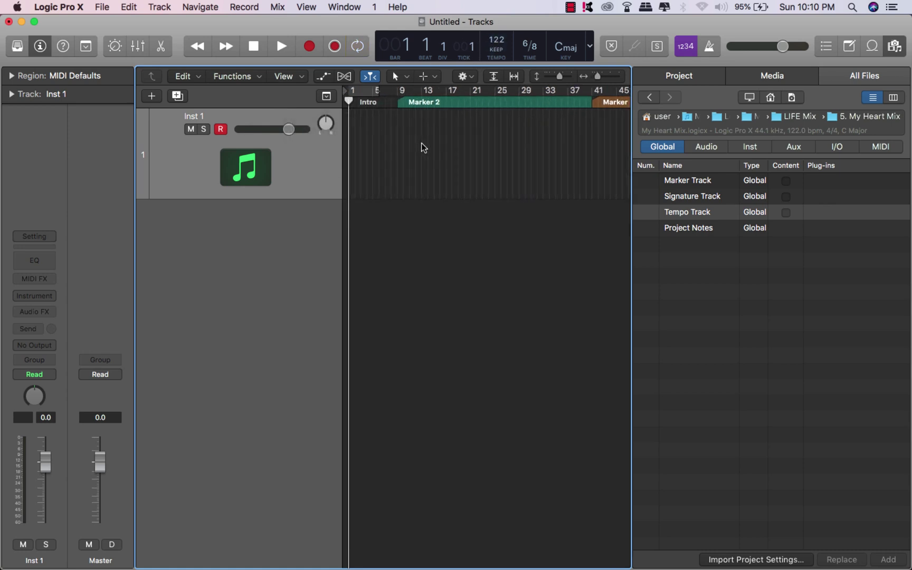
{"action": "scroll", "coordinate": [421, 143], "scroll_direction": "right", "scroll_amount": 10}
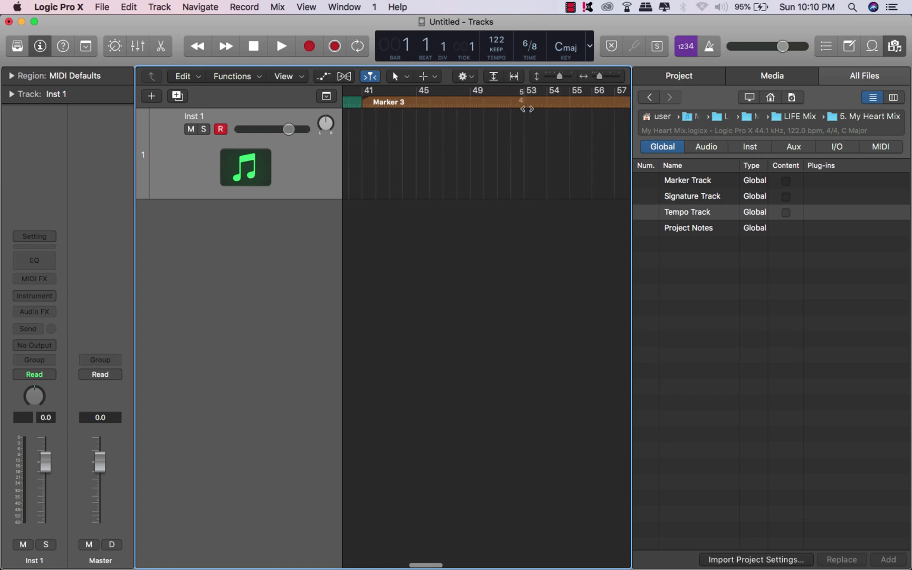
{"action": "left_click", "coordinate": [523, 102]}
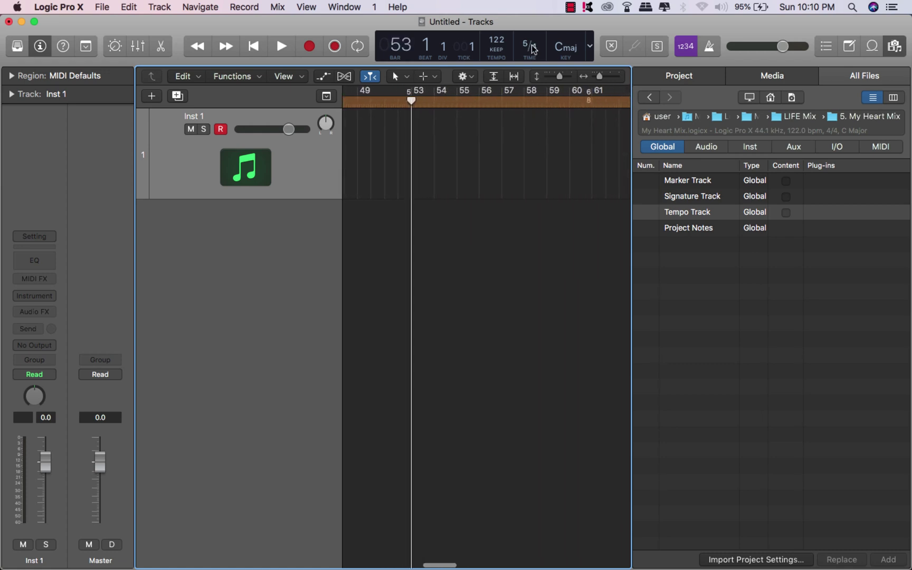
{"action": "left_click", "coordinate": [591, 102]}
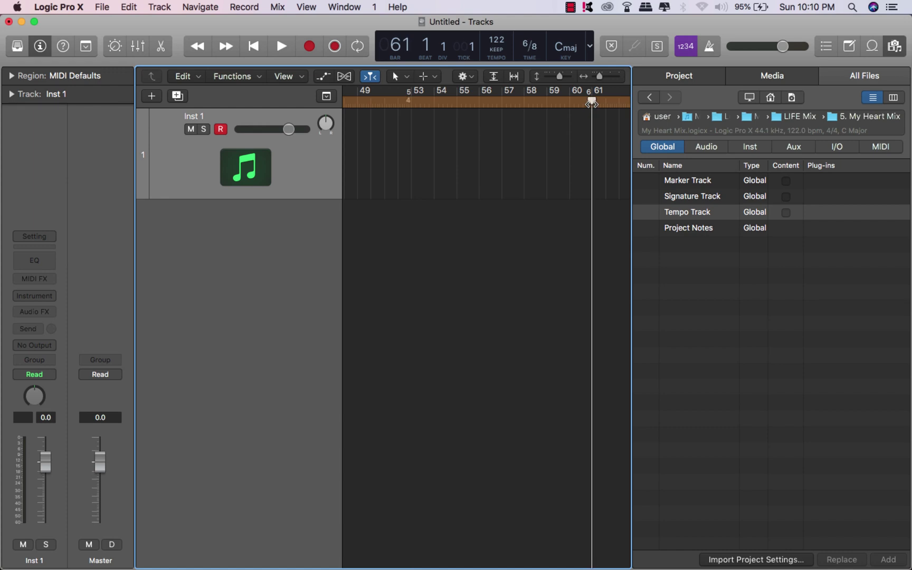
Step: Filter the import list to audio tracks and mark Clap_1 and Shakers 2 with their content, plug-ins, I/O and automation, plus Clap_1's sends
{"action": "left_click", "coordinate": [701, 148]}
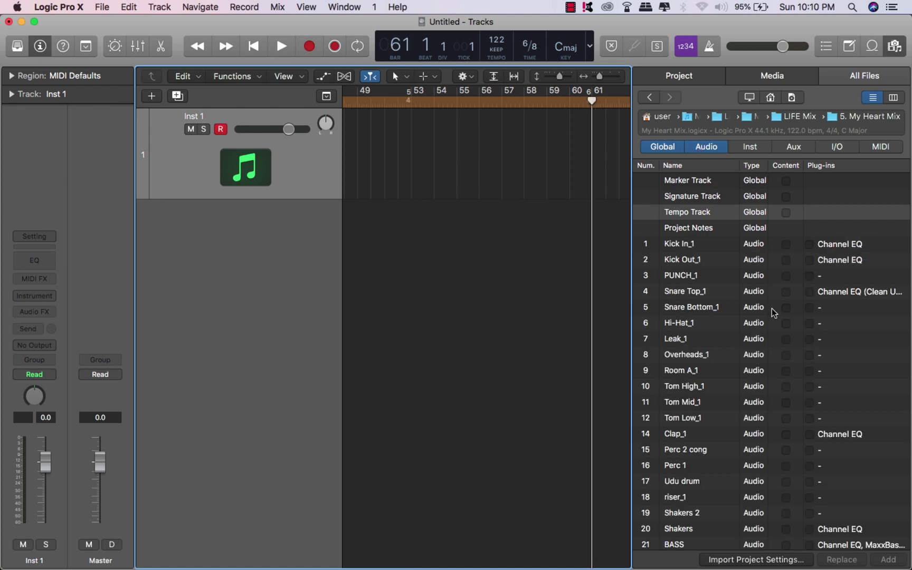
{"action": "left_click", "coordinate": [675, 150]}
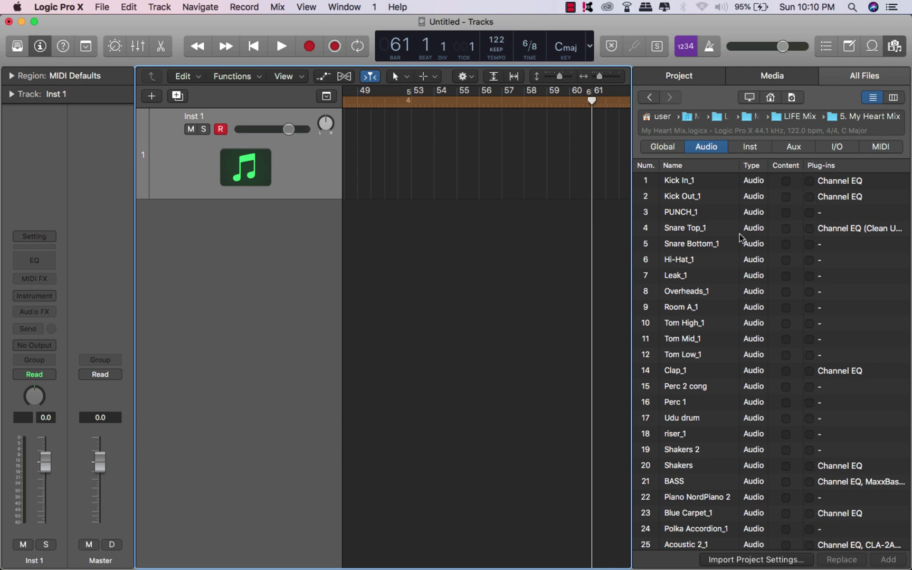
{"action": "left_click", "coordinate": [785, 371]}
{"action": "scroll", "coordinate": [703, 382], "scroll_direction": "down", "scroll_amount": 2}
{"action": "scroll", "coordinate": [814, 330], "scroll_direction": "right", "scroll_amount": 5}
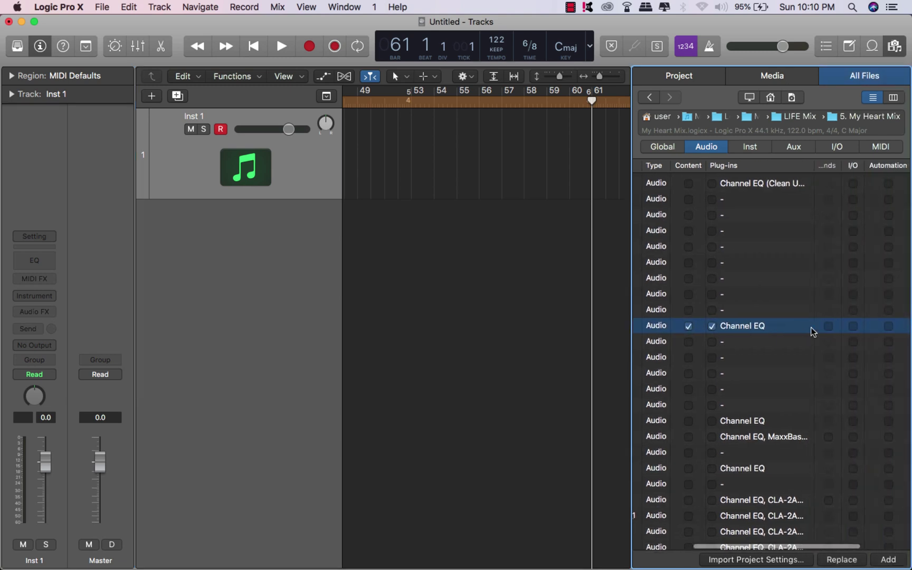
{"action": "scroll", "coordinate": [830, 333], "scroll_direction": "left", "scroll_amount": 5}
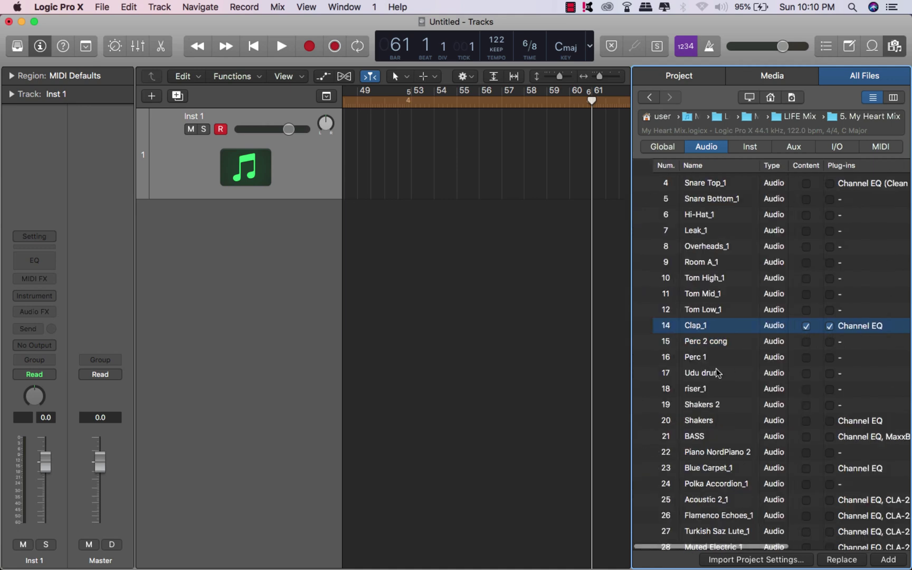
{"action": "scroll", "coordinate": [823, 409], "scroll_direction": "right", "scroll_amount": 4}
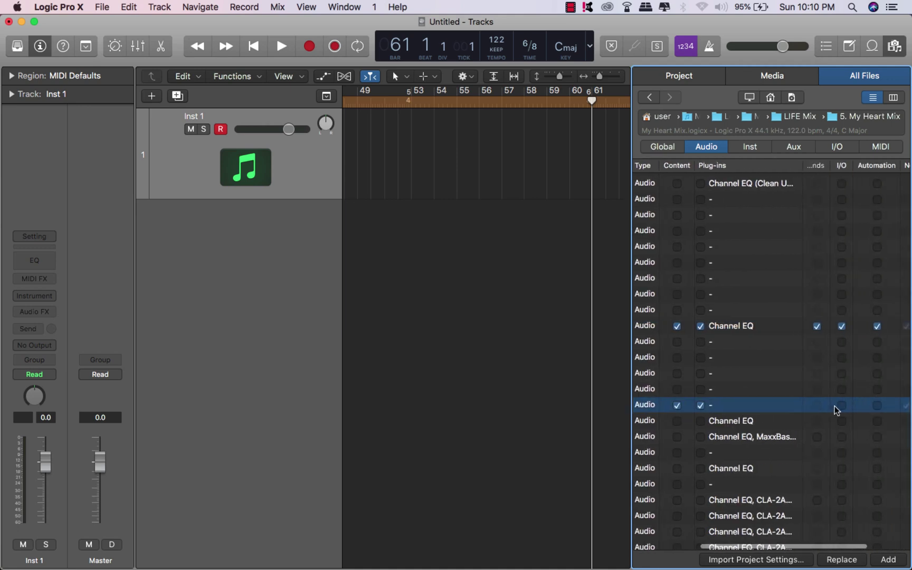
Step: Mark the Blue Carpet_1 track's content, plug-ins, I/O and automation for import
{"action": "scroll", "coordinate": [823, 470], "scroll_direction": "left", "scroll_amount": 4}
{"action": "left_click", "coordinate": [787, 468]}
{"action": "left_click", "coordinate": [808, 468]}
{"action": "scroll", "coordinate": [811, 473], "scroll_direction": "right", "scroll_amount": 5}
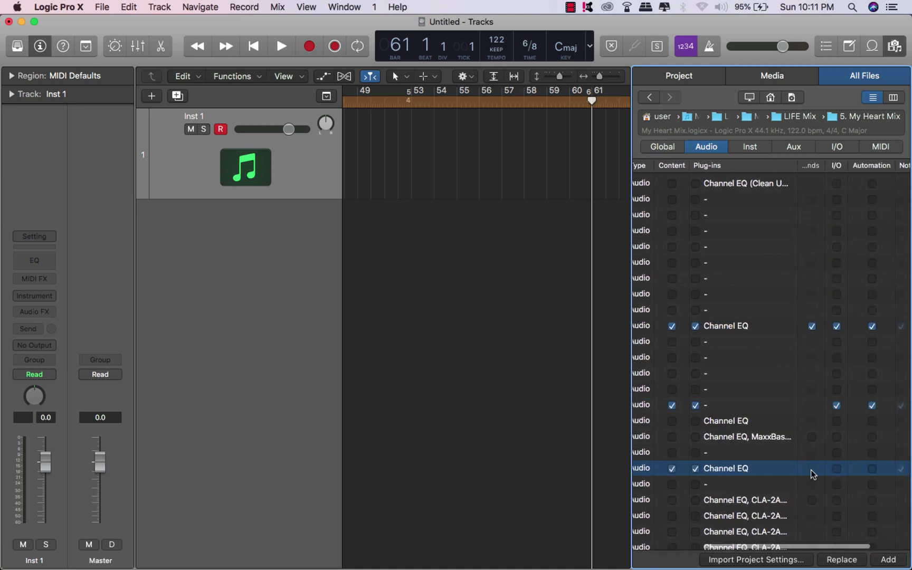
{"action": "left_click", "coordinate": [818, 469]}
{"action": "scroll", "coordinate": [754, 474], "scroll_direction": "left", "scroll_amount": 4}
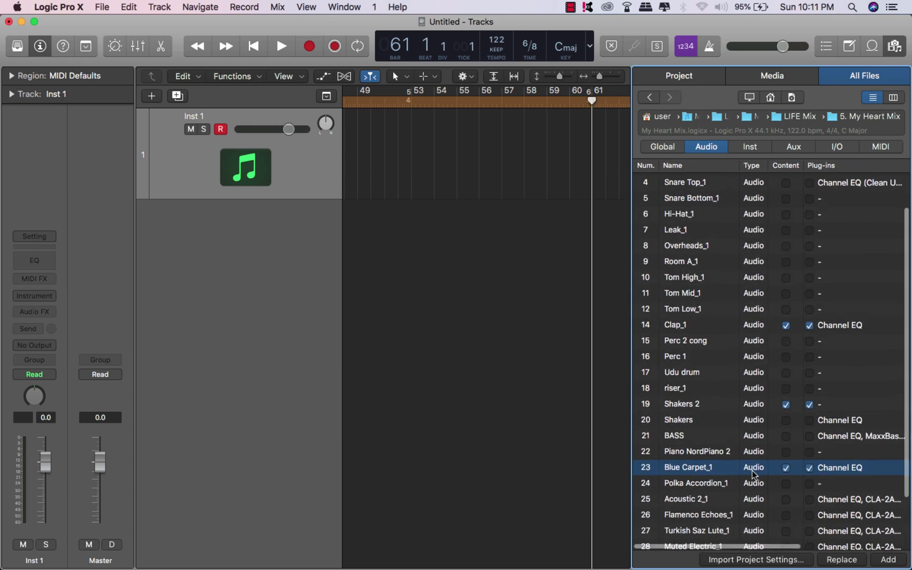
Step: Mark the Mid/Side track's content, plug-ins, I/O and automation for import
{"action": "scroll", "coordinate": [753, 474], "scroll_direction": "down", "scroll_amount": 3}
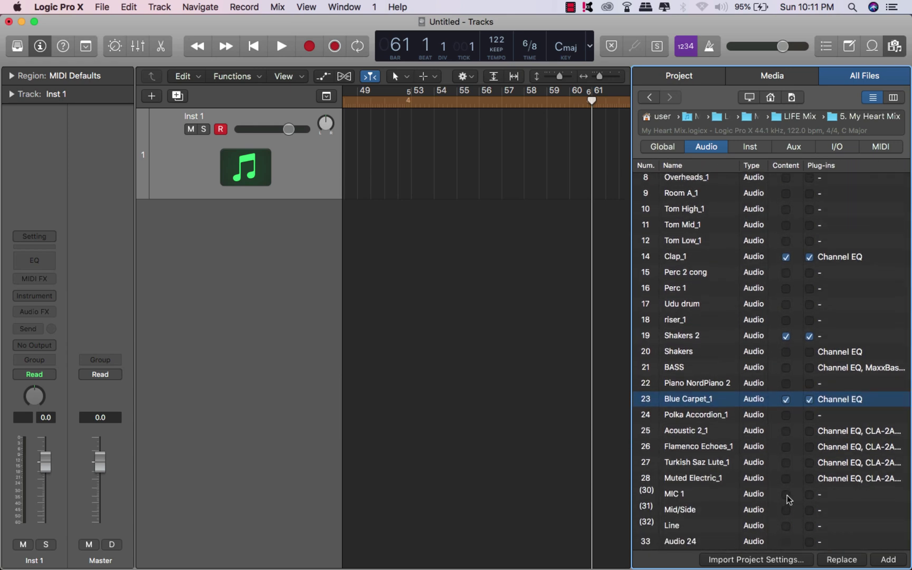
{"action": "left_click", "coordinate": [786, 510]}
{"action": "left_click", "coordinate": [809, 509]}
{"action": "scroll", "coordinate": [810, 511], "scroll_direction": "right", "scroll_amount": 5}
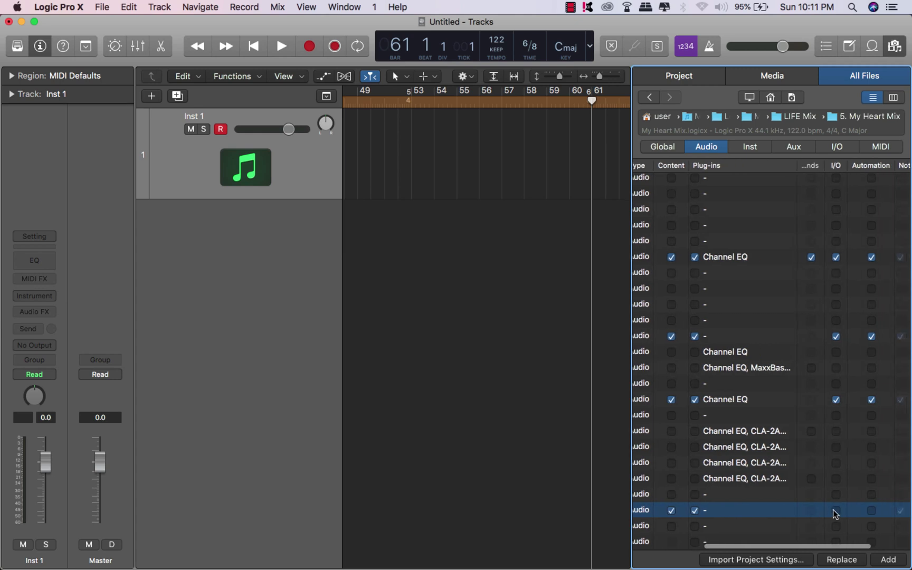
{"action": "scroll", "coordinate": [875, 514], "scroll_direction": "left", "scroll_amount": 5}
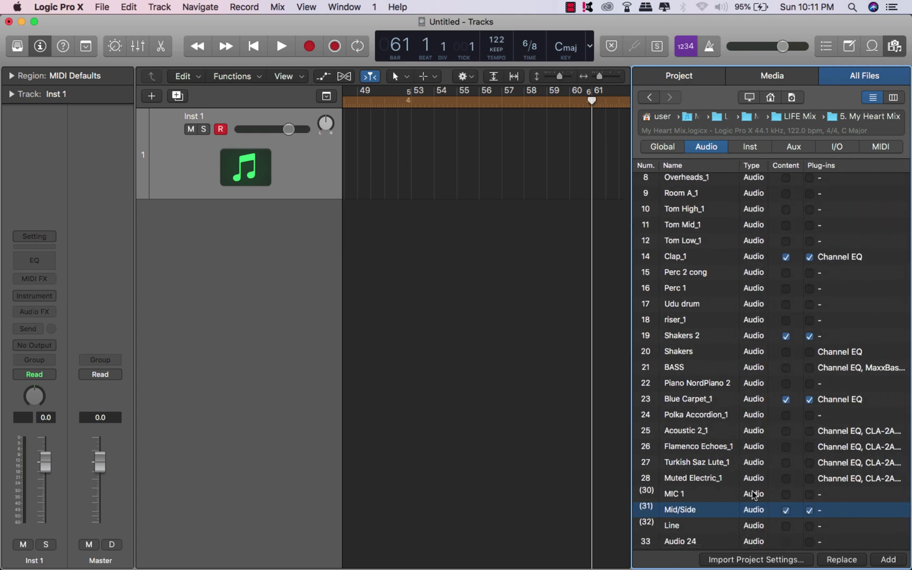
Step: Mark the content, plug-ins, I/O and automation of the MIC 1 and Line tracks for import
{"action": "scroll", "coordinate": [761, 498], "scroll_direction": "down", "scroll_amount": 2}
{"action": "left_click", "coordinate": [785, 494]}
{"action": "left_click", "coordinate": [808, 494]}
{"action": "left_click", "coordinate": [786, 526]}
{"action": "left_click", "coordinate": [808, 526]}
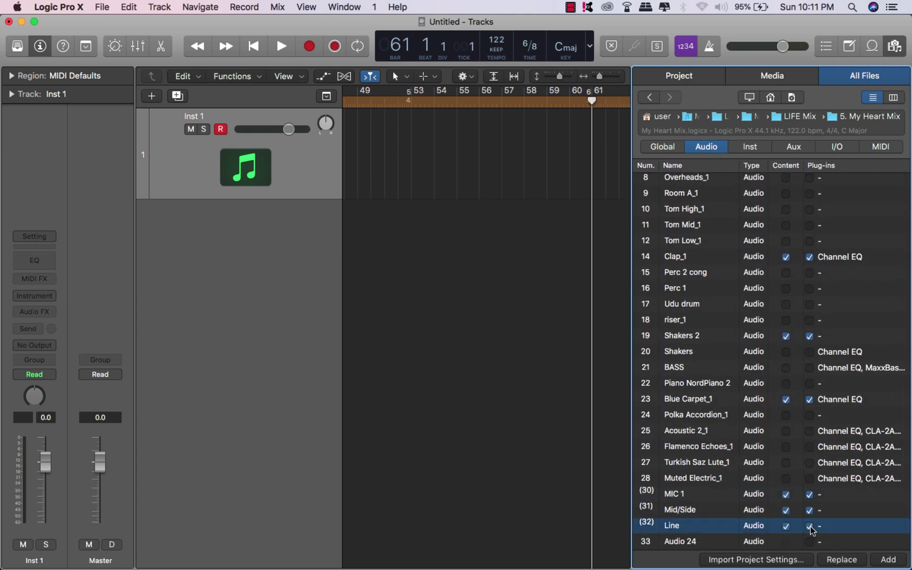
{"action": "scroll", "coordinate": [811, 527], "scroll_direction": "right", "scroll_amount": 5}
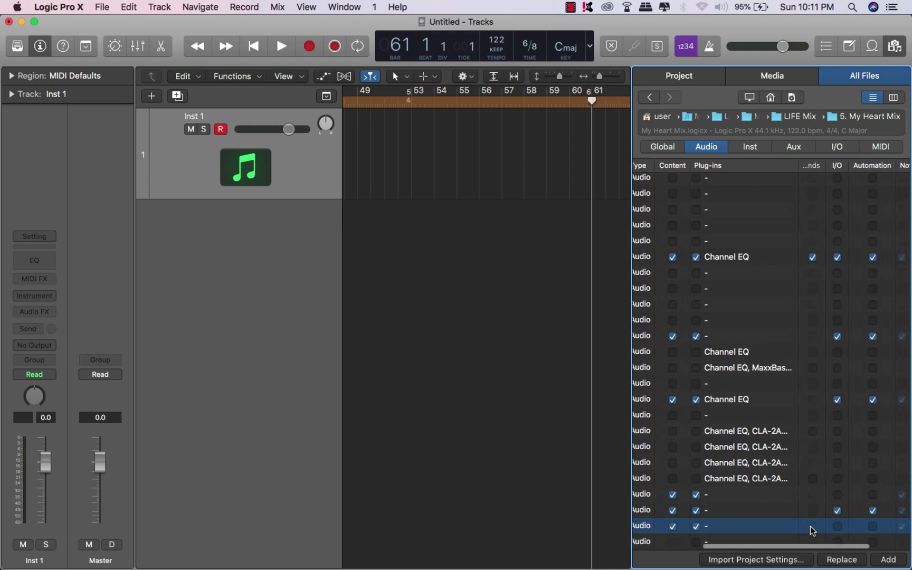
{"action": "left_click", "coordinate": [865, 495]}
{"action": "scroll", "coordinate": [831, 498], "scroll_direction": "left", "scroll_amount": 5}
{"action": "scroll", "coordinate": [826, 498], "scroll_direction": "down", "scroll_amount": 1}
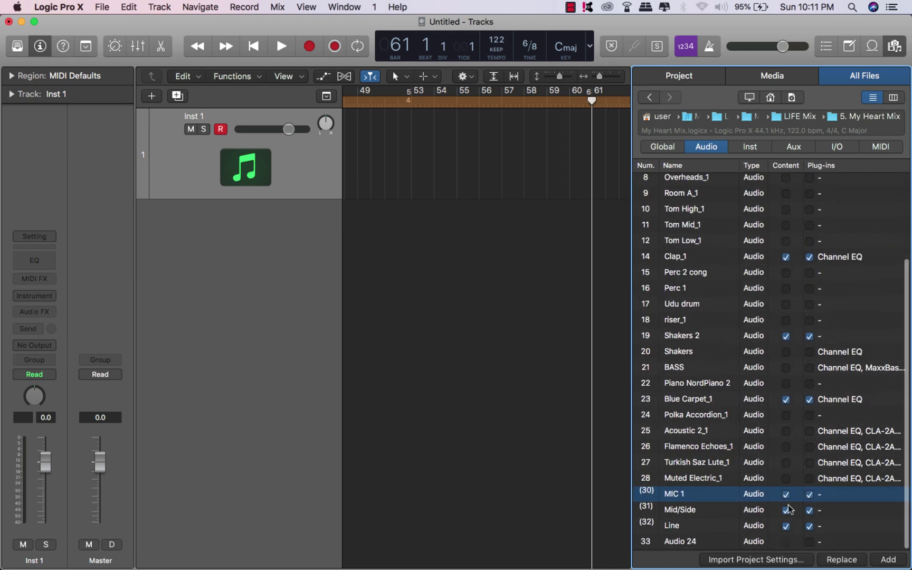
Step: Mark the Piano NordPiano 2 track's content, plug-ins, I/O and automation for import, and review the track selection
{"action": "left_click", "coordinate": [786, 383]}
{"action": "left_click", "coordinate": [809, 383]}
{"action": "scroll", "coordinate": [807, 386], "scroll_direction": "right", "scroll_amount": 5}
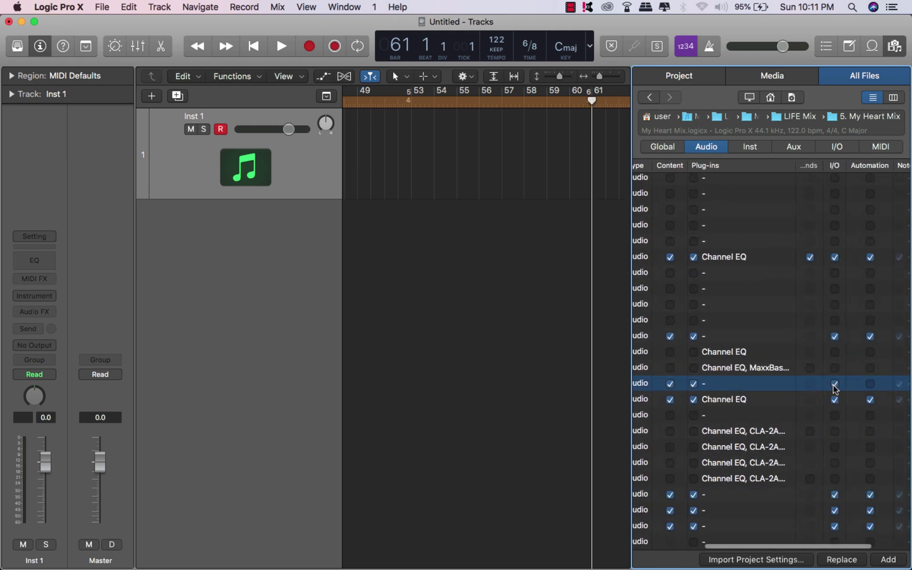
{"action": "scroll", "coordinate": [708, 400], "scroll_direction": "left", "scroll_amount": 5}
{"action": "scroll", "coordinate": [739, 400], "scroll_direction": "up", "scroll_amount": 5}
{"action": "scroll", "coordinate": [738, 401], "scroll_direction": "down", "scroll_amount": 5}
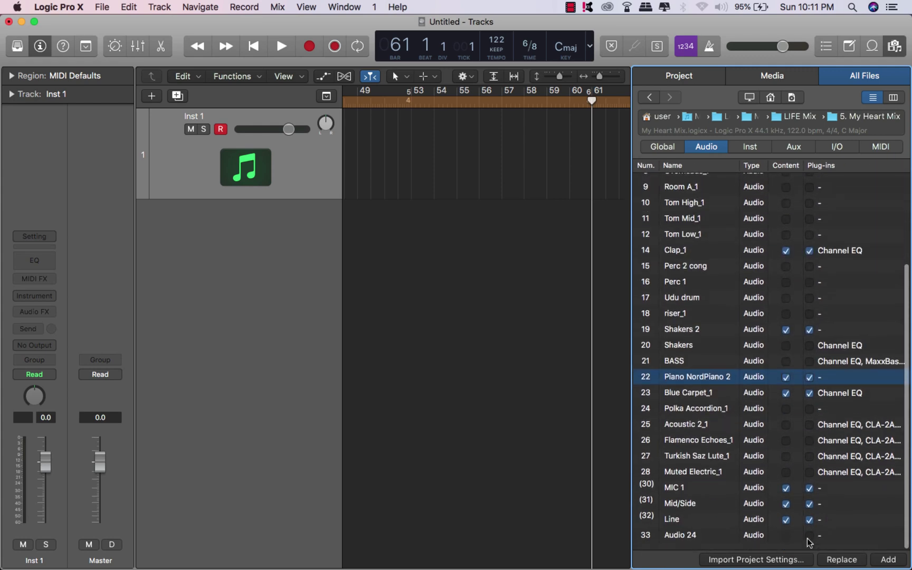
Step: Add the marked tracks to the project including their tempo information, then hide the browser and fit all regions in view
{"action": "left_click", "coordinate": [880, 559]}
{"action": "left_click", "coordinate": [507, 235]}
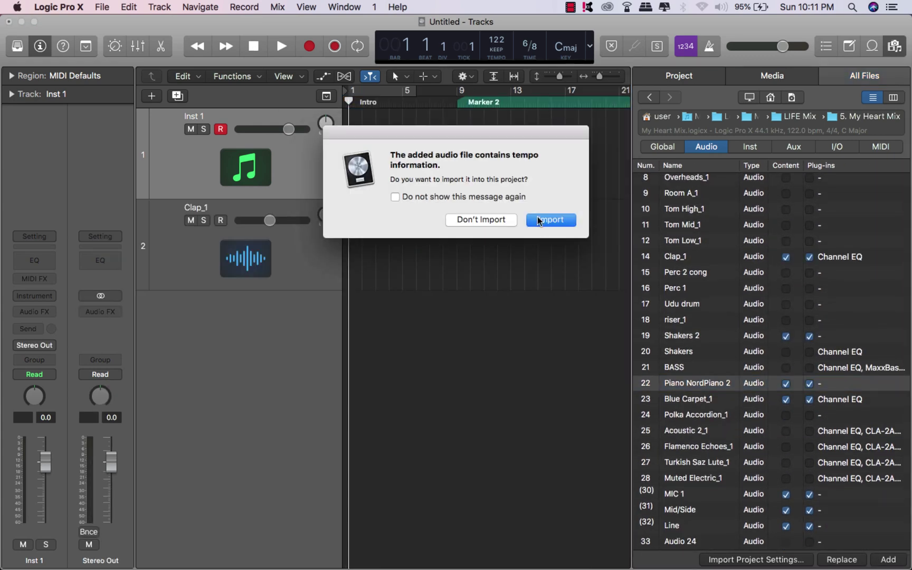
{"action": "left_click", "coordinate": [541, 219]}
{"action": "left_click", "coordinate": [901, 46]}
{"action": "key", "text": "z"}
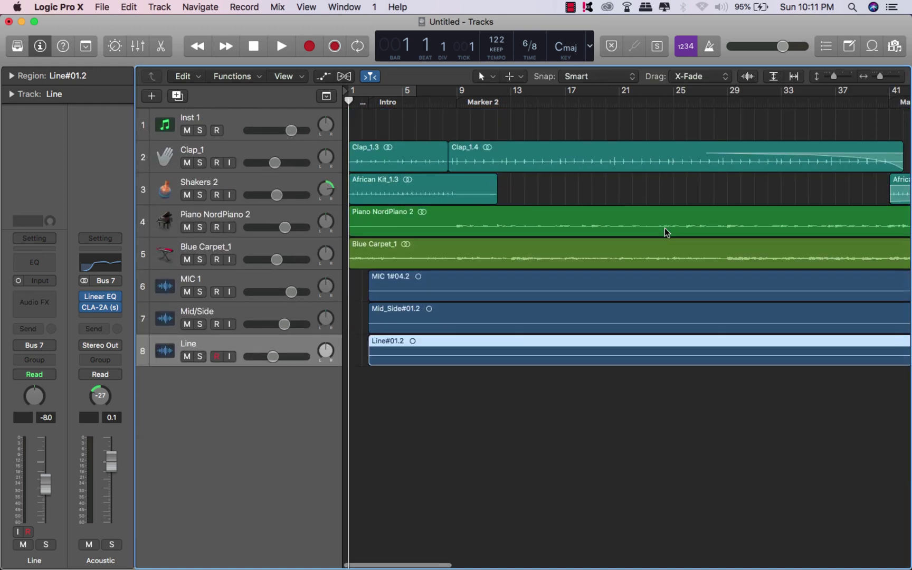
Step: Briefly play the imported tracks and route the output of Clap_1's PERCS aux to Stereo Out
{"action": "key", "text": "space"}
{"action": "key", "text": "space"}
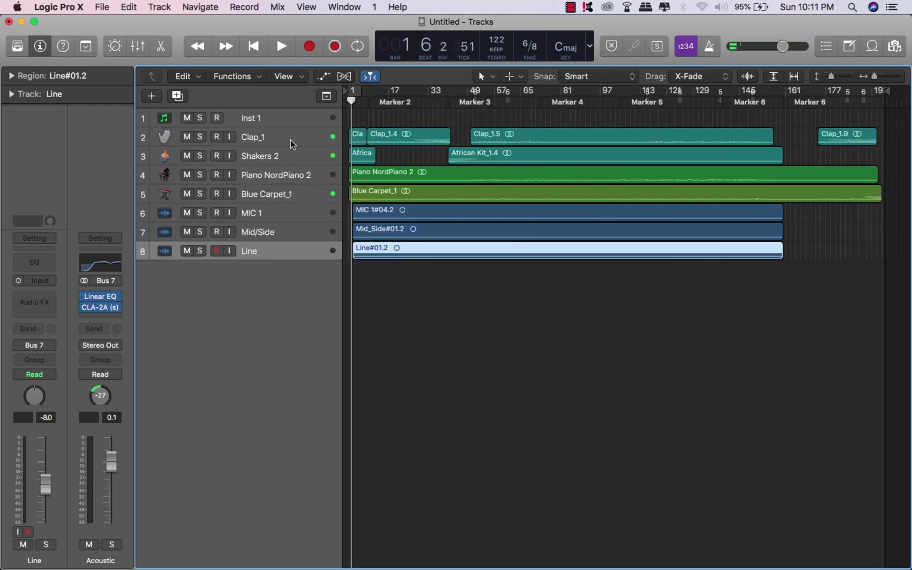
{"action": "left_click", "coordinate": [278, 145]}
{"action": "left_click", "coordinate": [108, 349]}
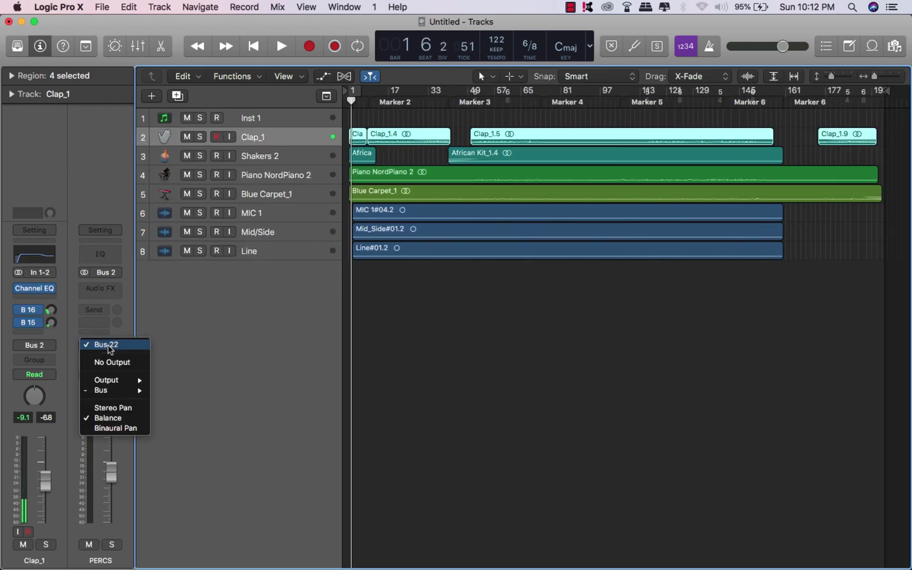
{"action": "mouse_move", "coordinate": [125, 379]}
{"action": "left_click", "coordinate": [172, 380]}
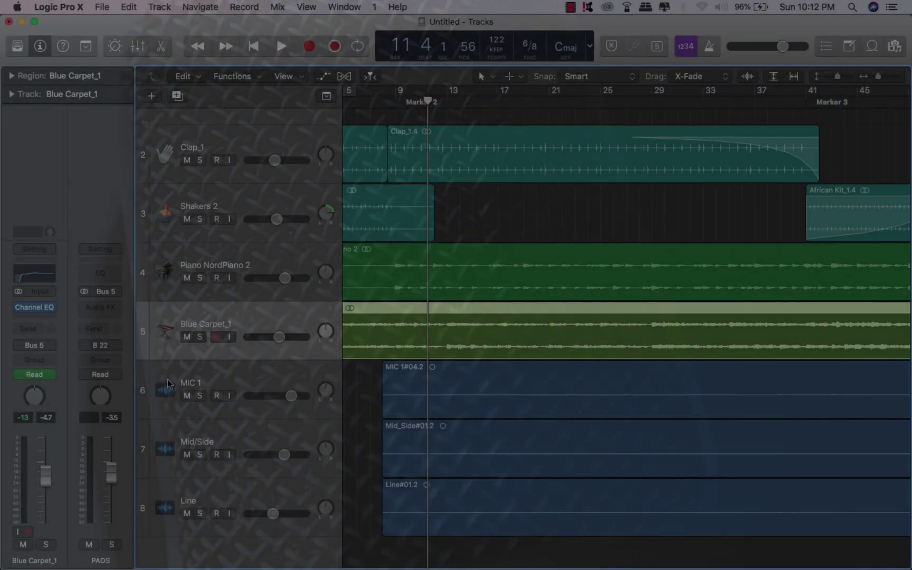
Step: Play the imported tracks, select MIC 1 and display track automation to examine the imported volume curves
{"action": "key", "text": "space"}
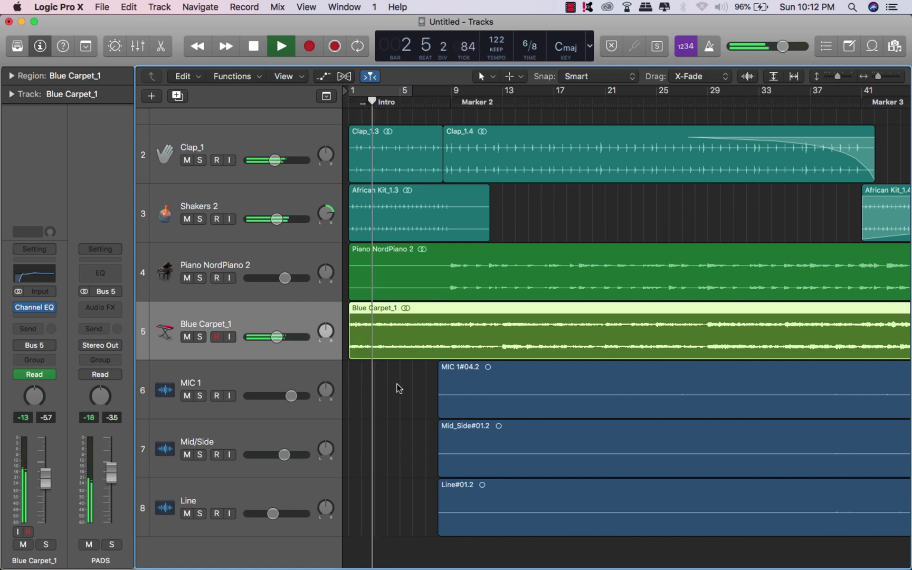
{"action": "left_click", "coordinate": [294, 379]}
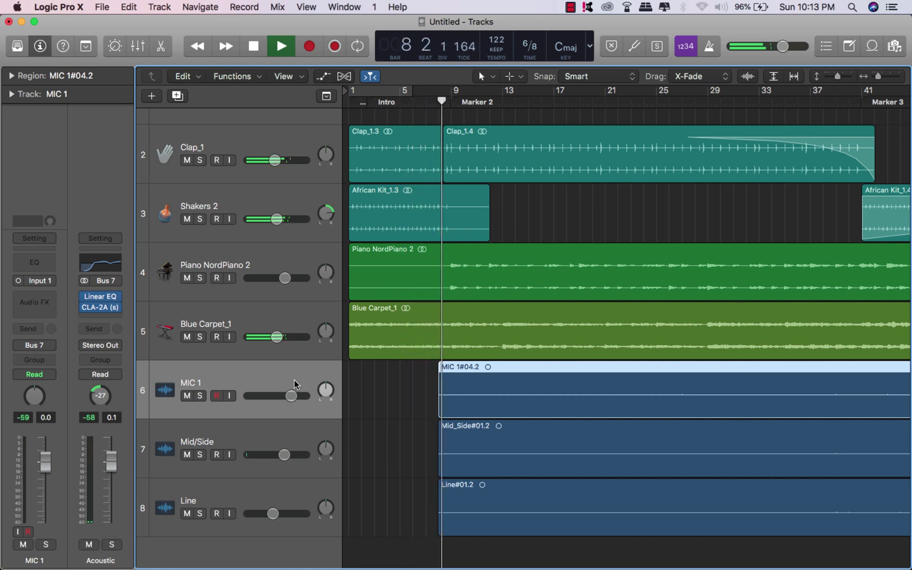
{"action": "key", "text": "a"}
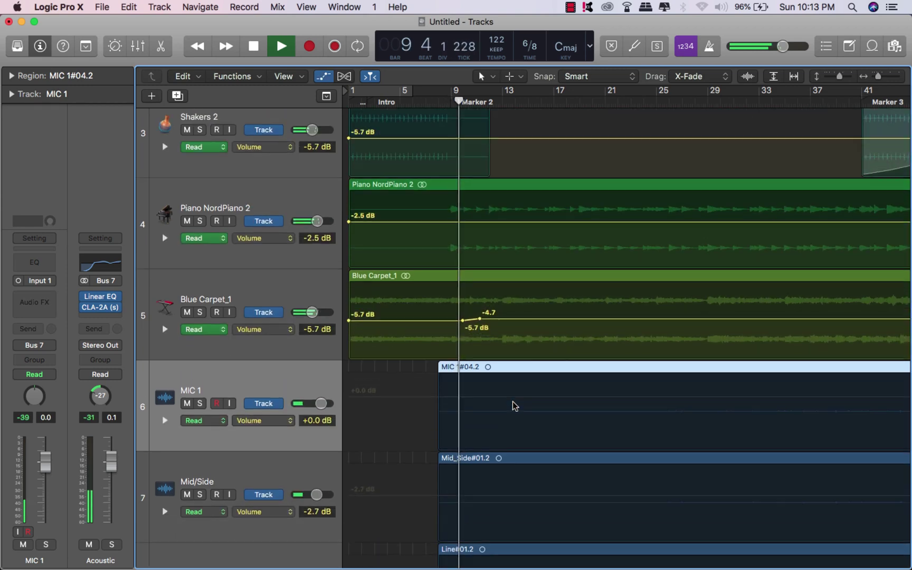
Step: Hide the track automation and select the Mid/Side and Line tracks in turn to examine their channel strips
{"action": "key", "text": "z"}
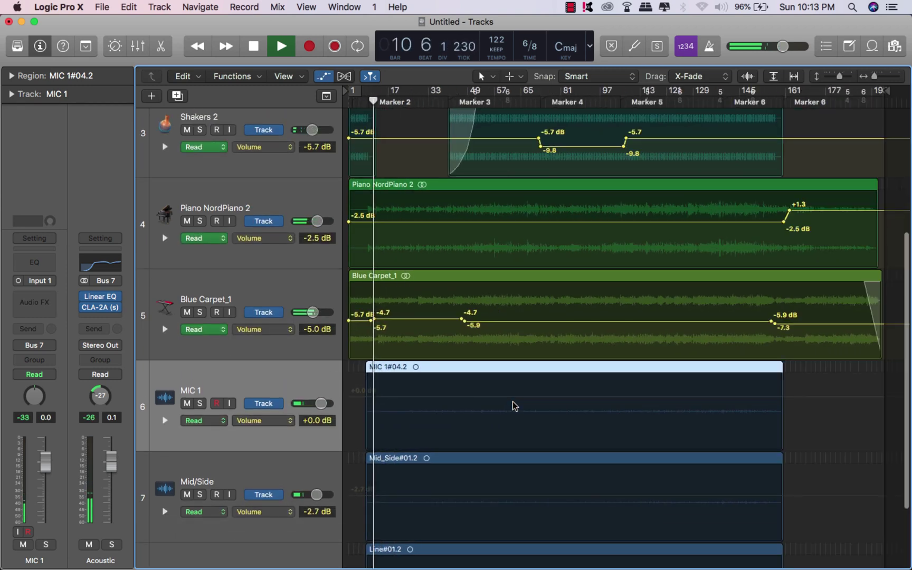
{"action": "key", "text": "a"}
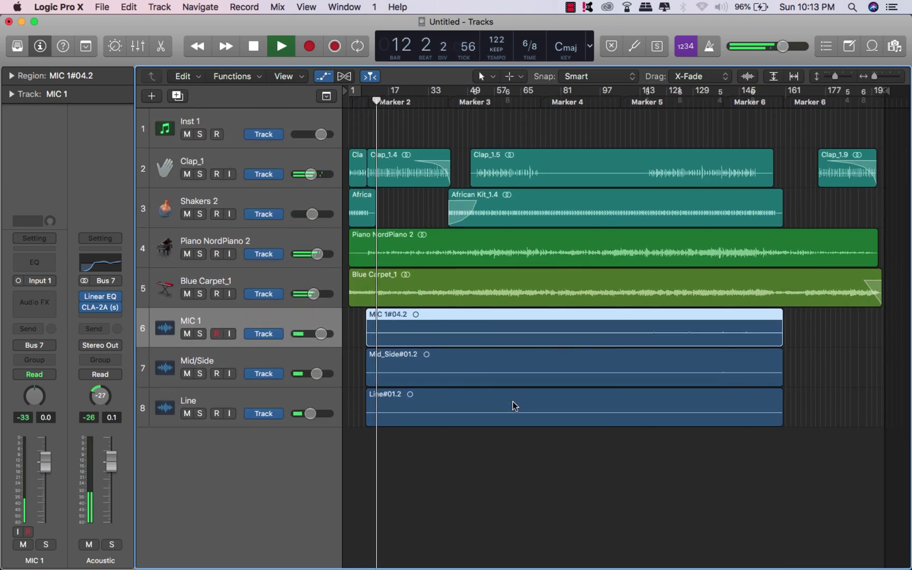
{"action": "left_click", "coordinate": [308, 361]}
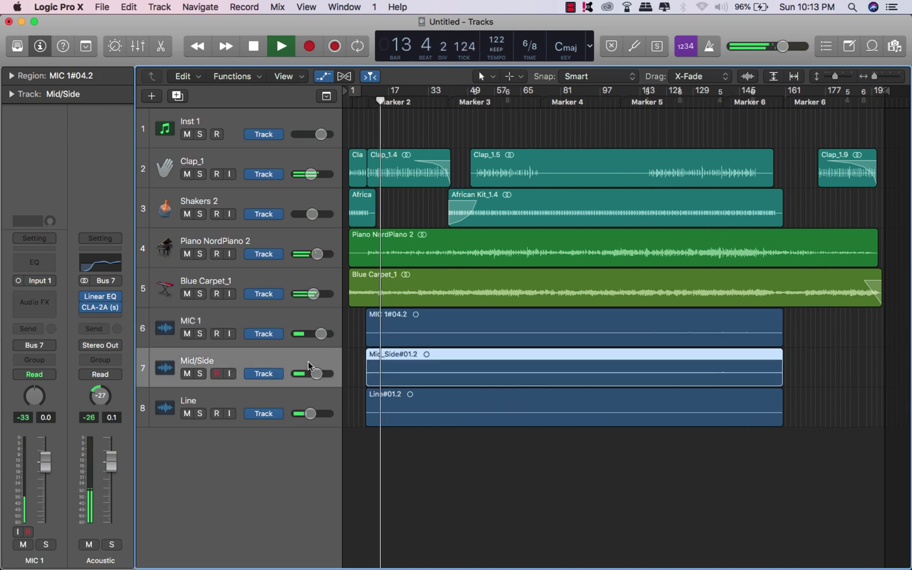
{"action": "left_click", "coordinate": [274, 396]}
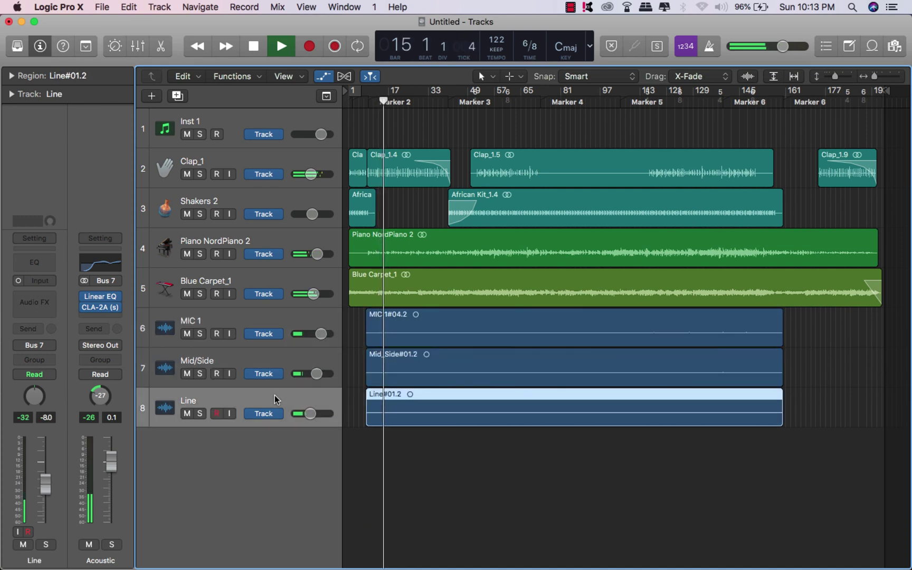
Step: Display the automation again to review the imported volume curves across all tracks, then hide it and stop playback
{"action": "key", "text": "a"}
{"action": "key", "text": "a"}
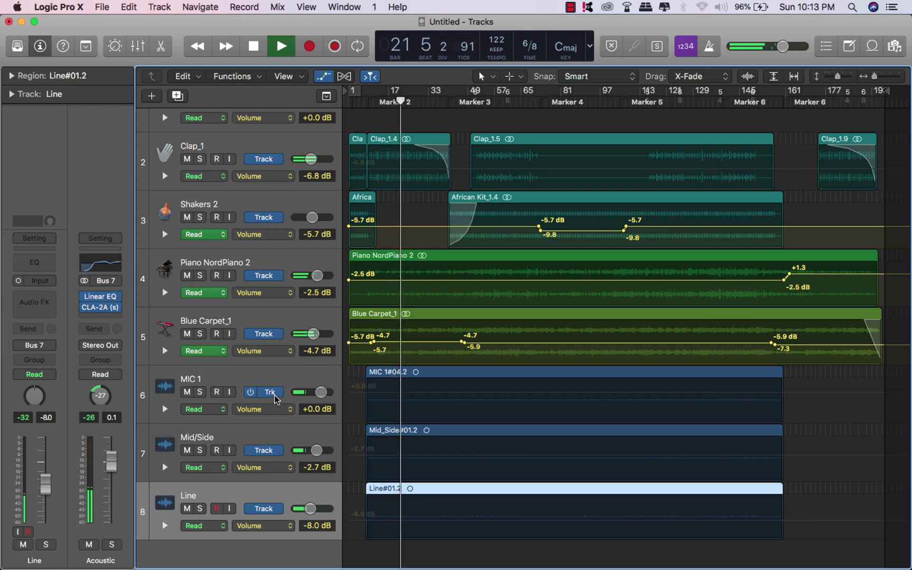
{"action": "key", "text": "a"}
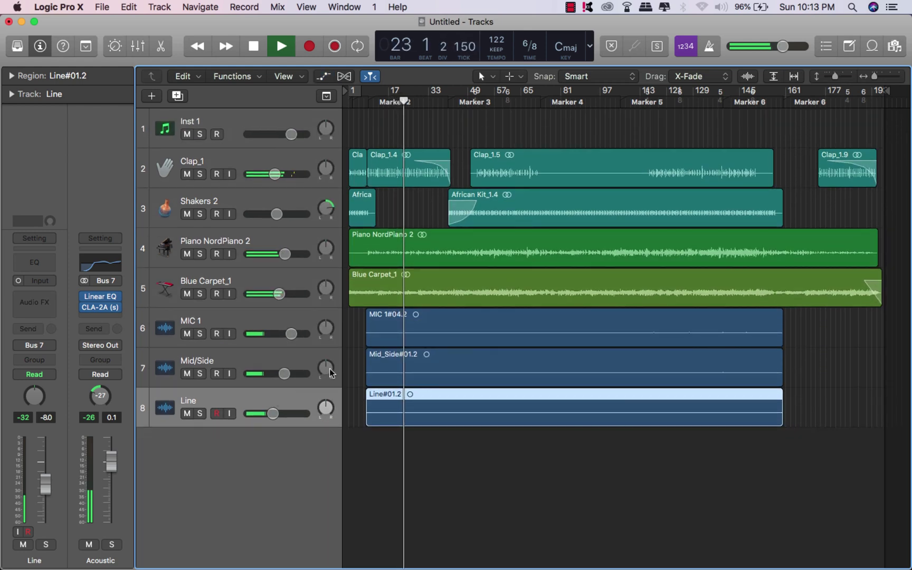
{"action": "key", "text": "space"}
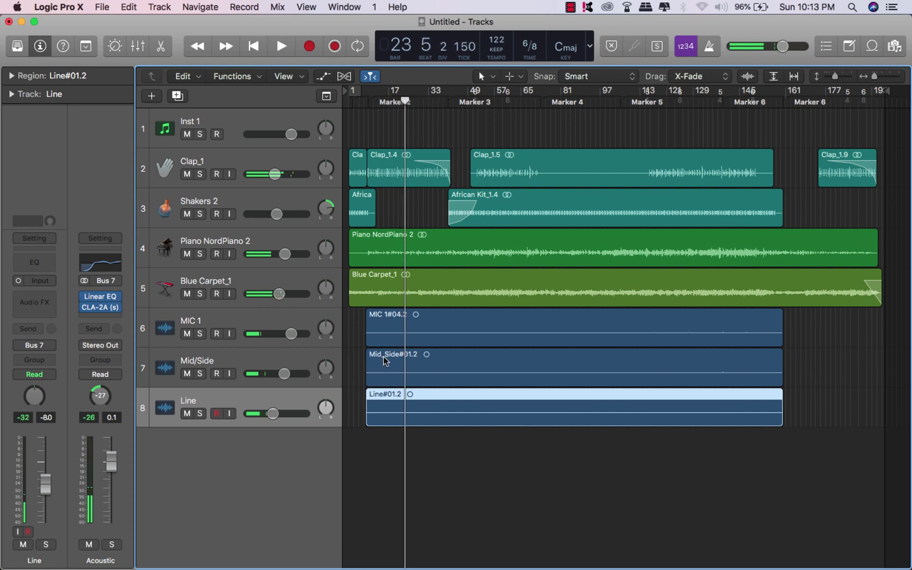